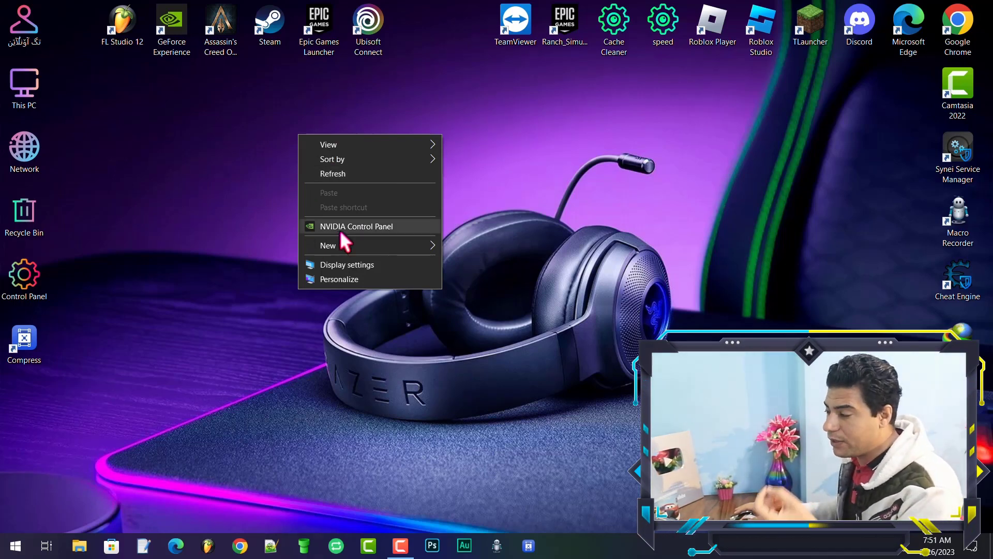
# Open the NVIDIA Control Panel and examine the image rendering options under Adjust image settings with preview.
pyautogui.click(340, 230)
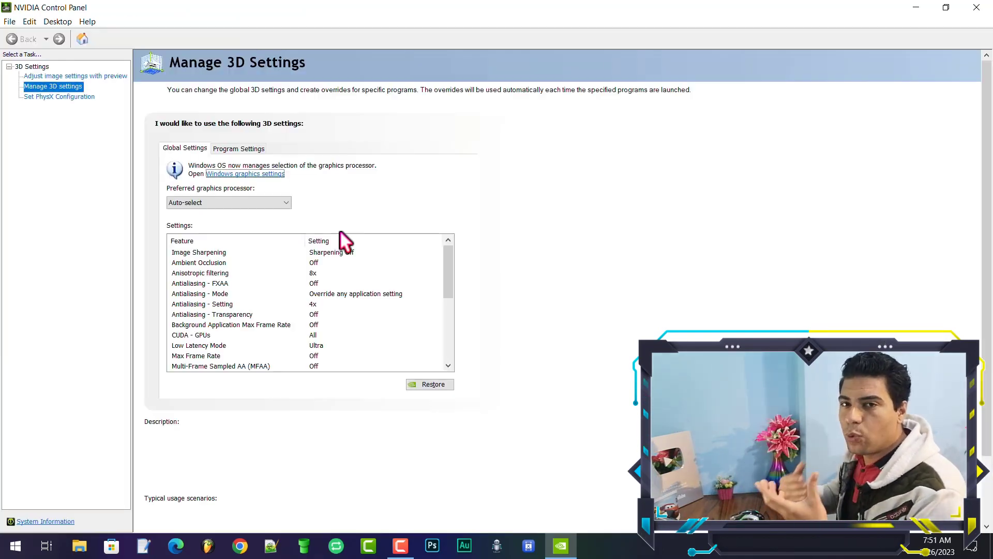
pyautogui.click(52, 76)
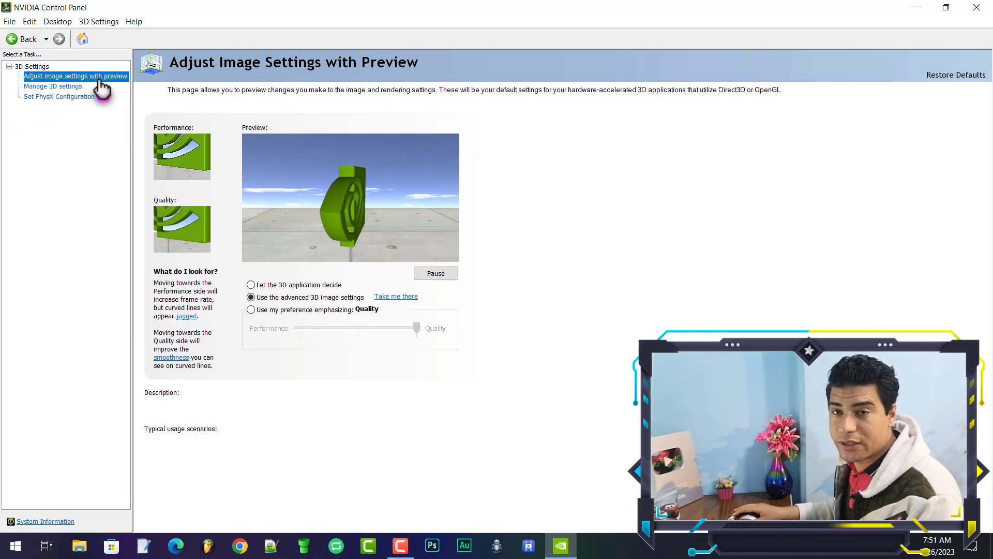
pyautogui.moveTo(278, 299)
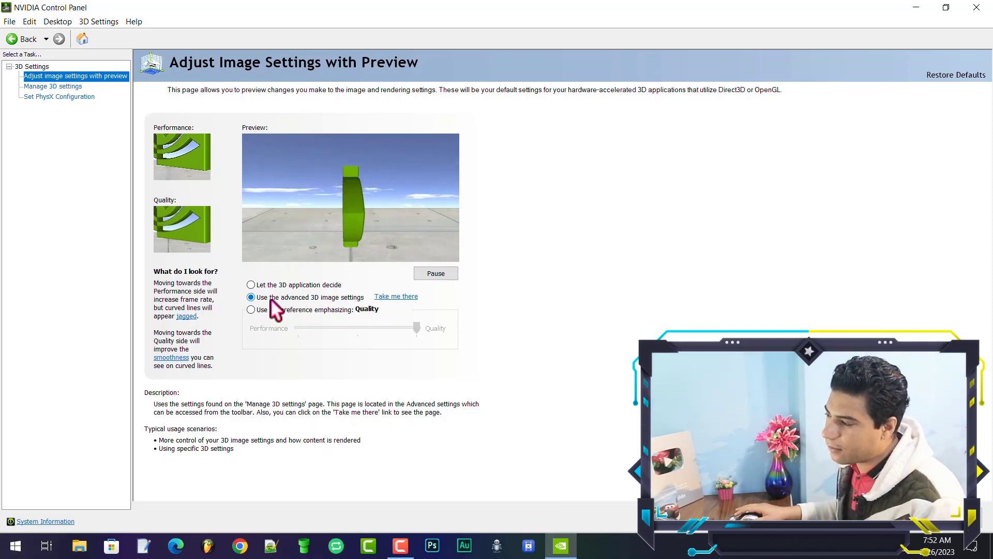
# Go to Manage 3D settings, compare the Global Settings with the Program Settings, and return to the Global Settings.
pyautogui.click(61, 87)
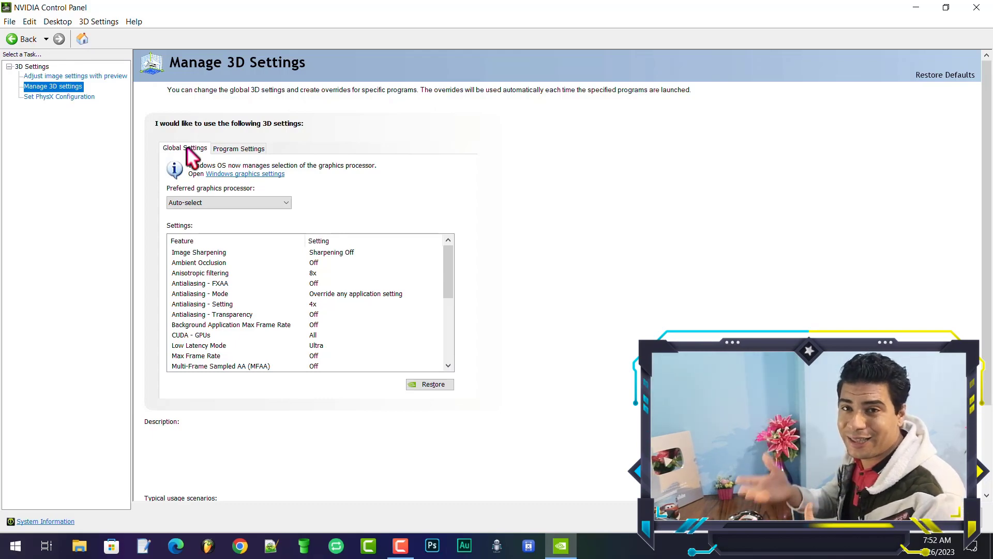
pyautogui.click(224, 149)
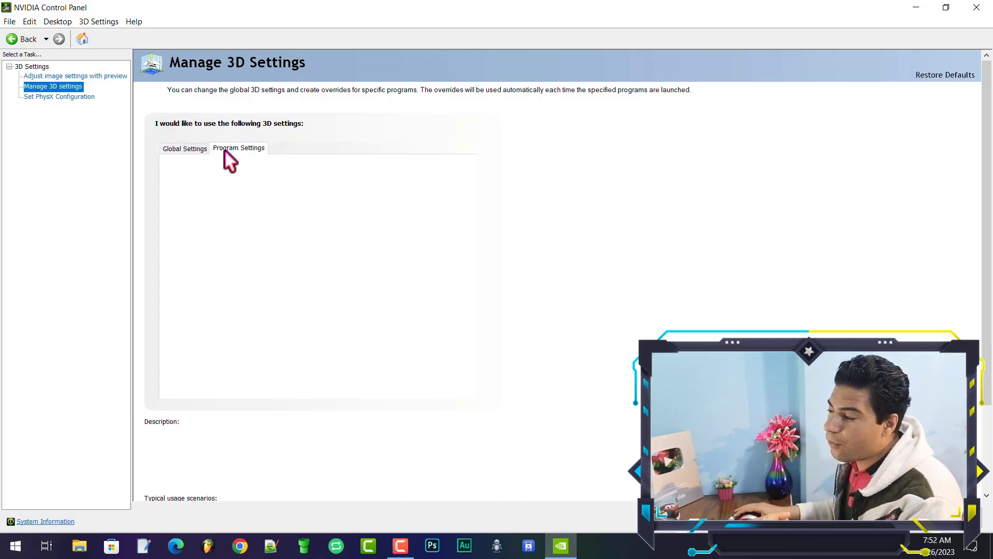
pyautogui.click(195, 149)
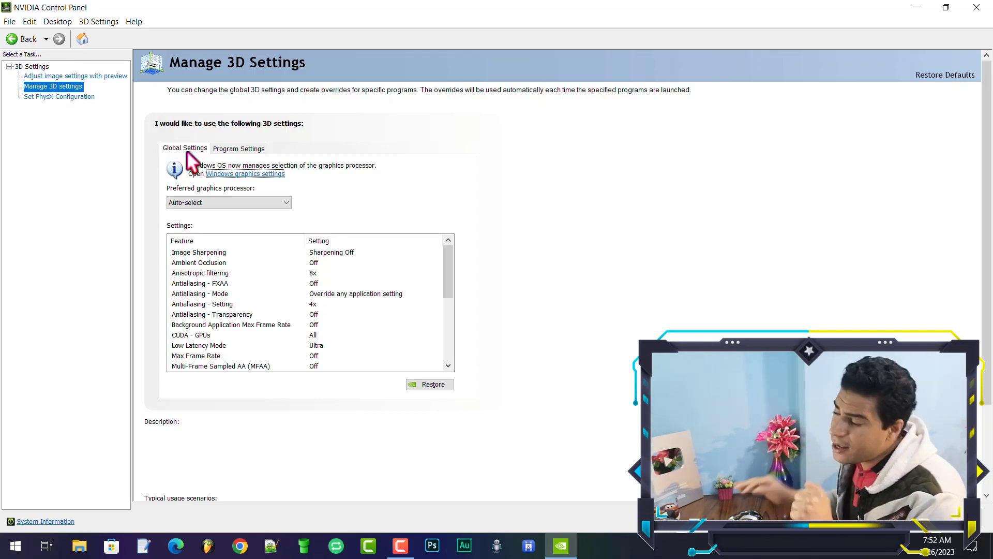
pyautogui.click(251, 148)
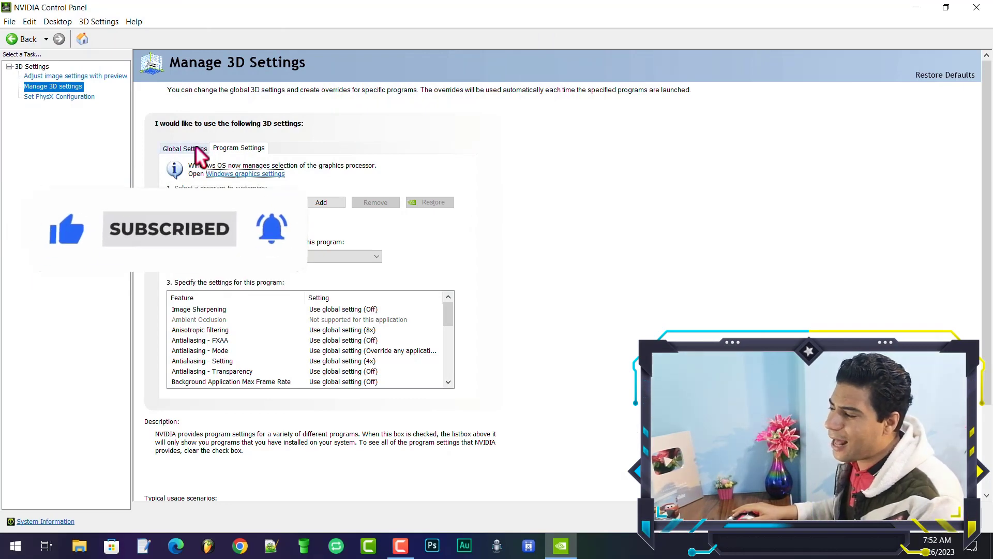
pyautogui.click(196, 147)
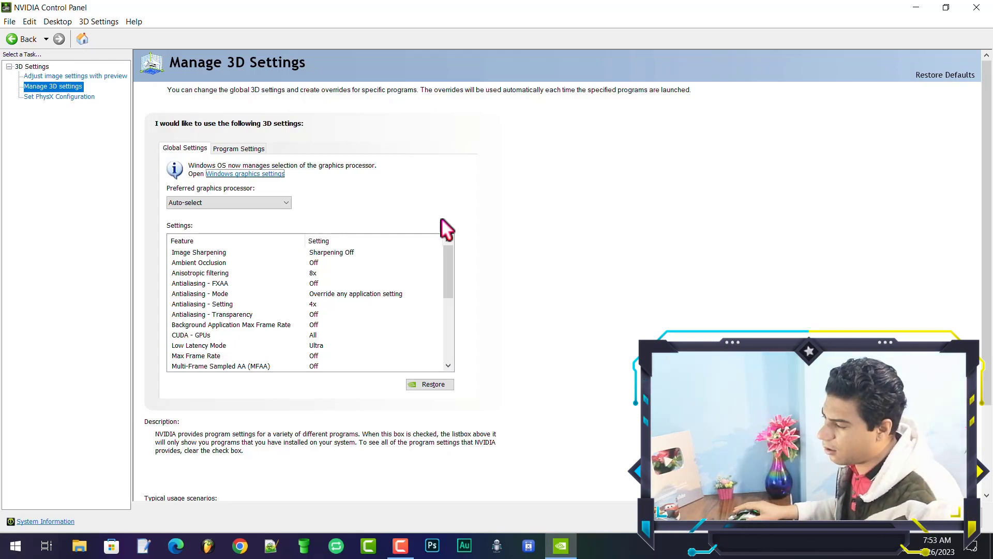
# Review the global Image Sharpening, Ambient Occlusion and Anisotropic filtering settings.
pyautogui.moveTo(253, 251)
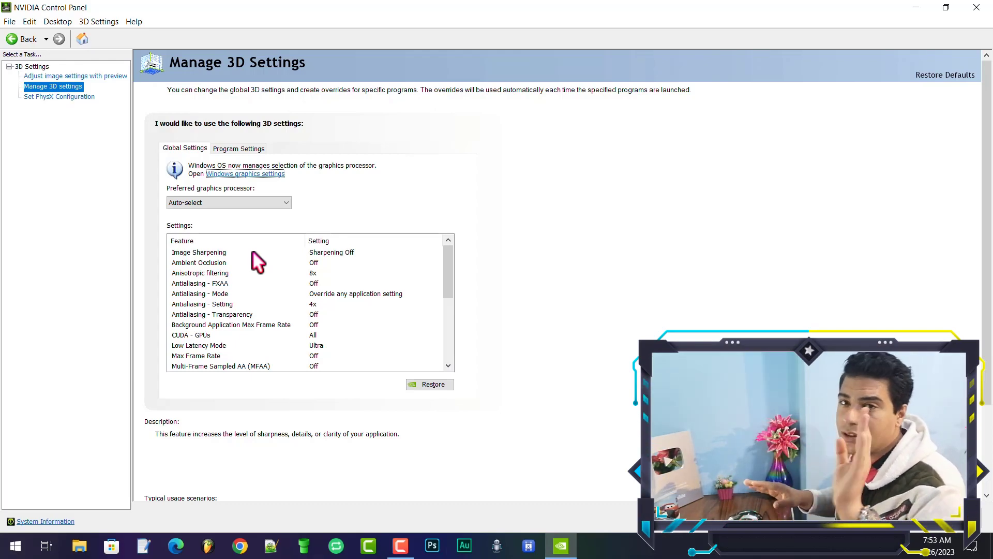
pyautogui.click(206, 251)
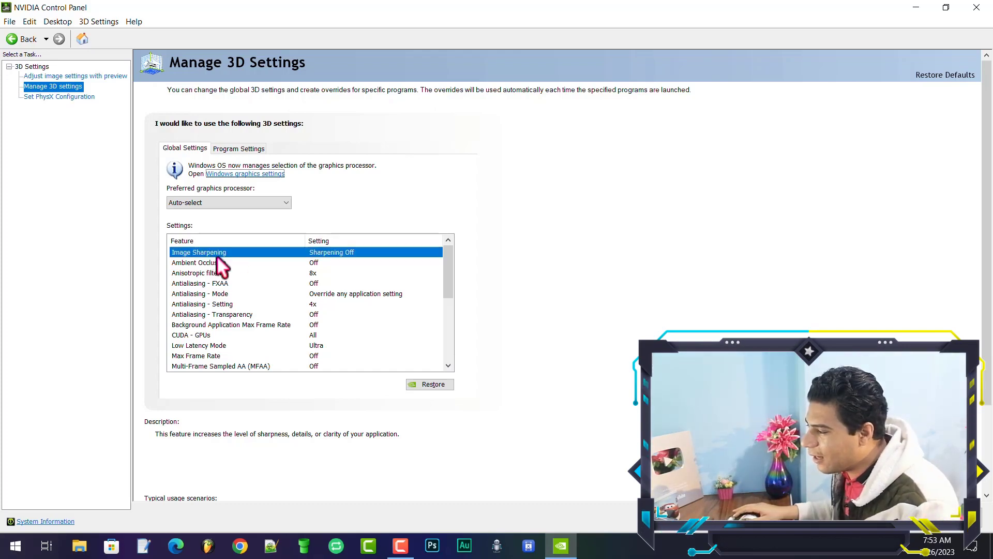
pyautogui.click(353, 252)
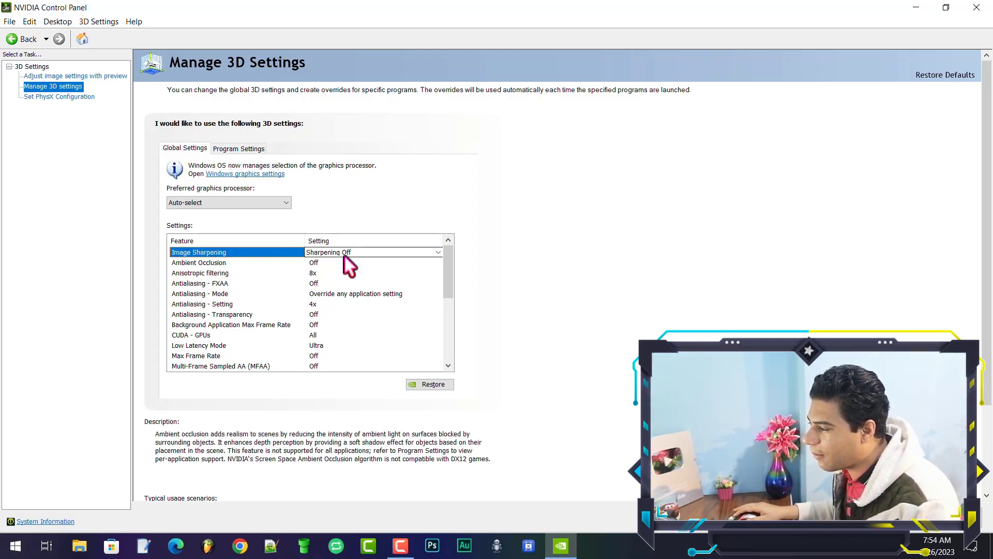
pyautogui.click(319, 262)
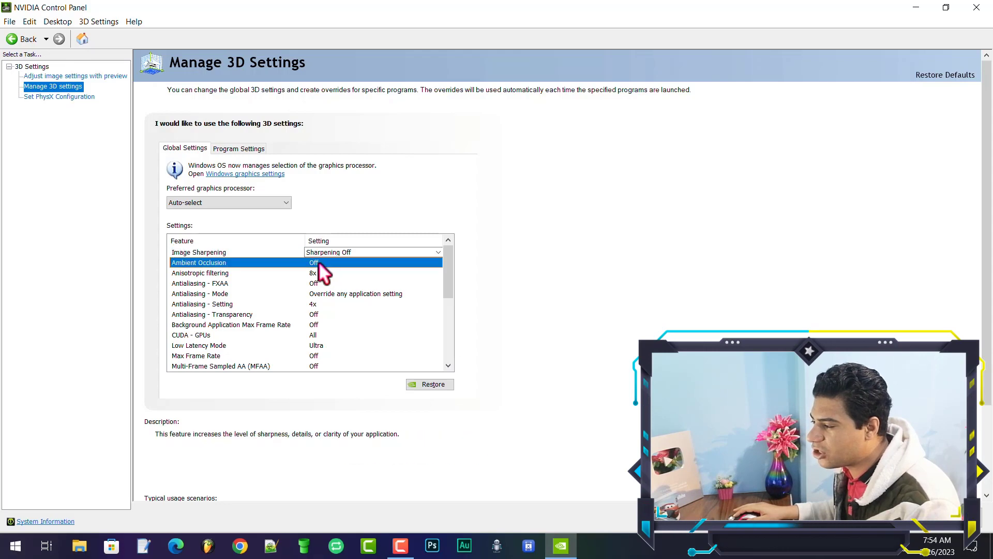
pyautogui.click(327, 263)
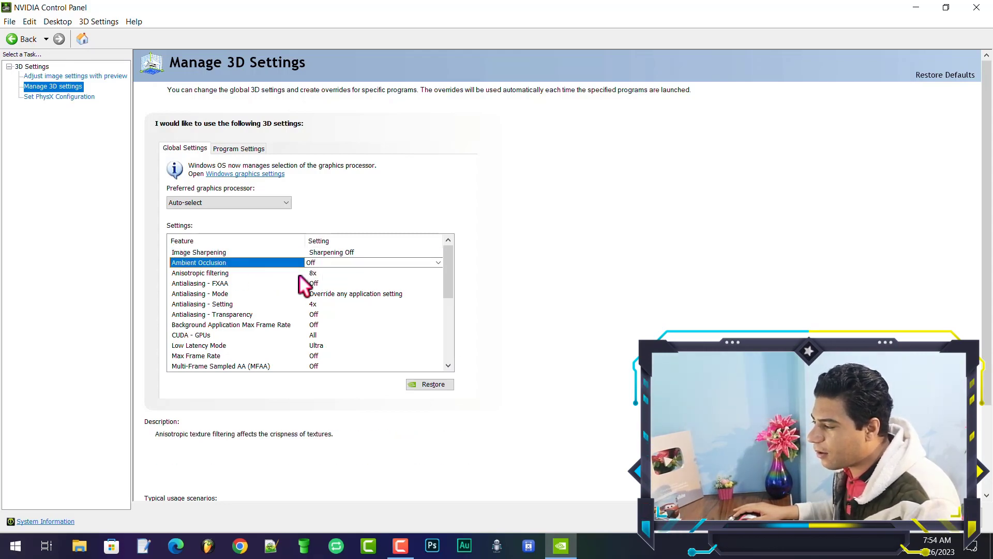
pyautogui.click(320, 272)
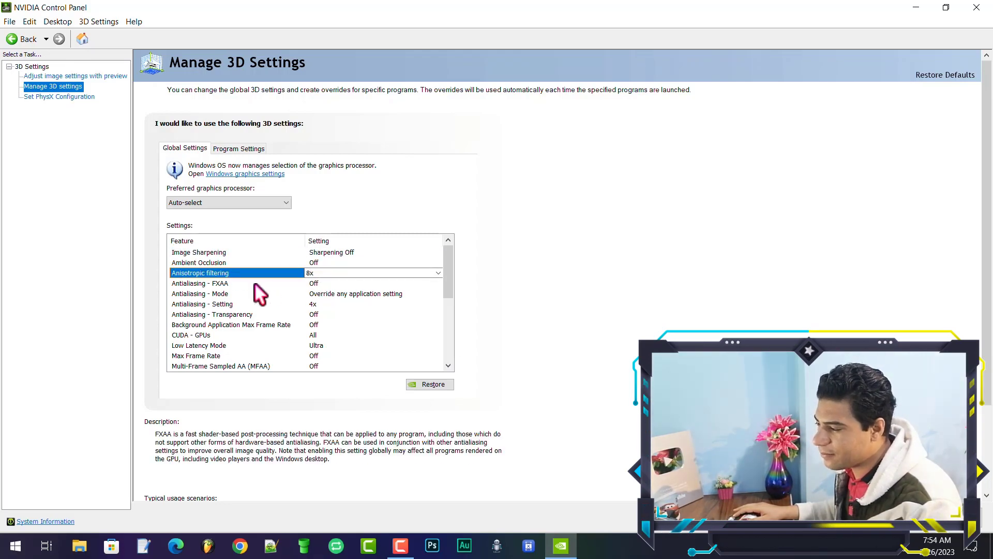
# Review the global antialiasing settings for FXAA, Mode, Setting and Transparency.
pyautogui.click(215, 283)
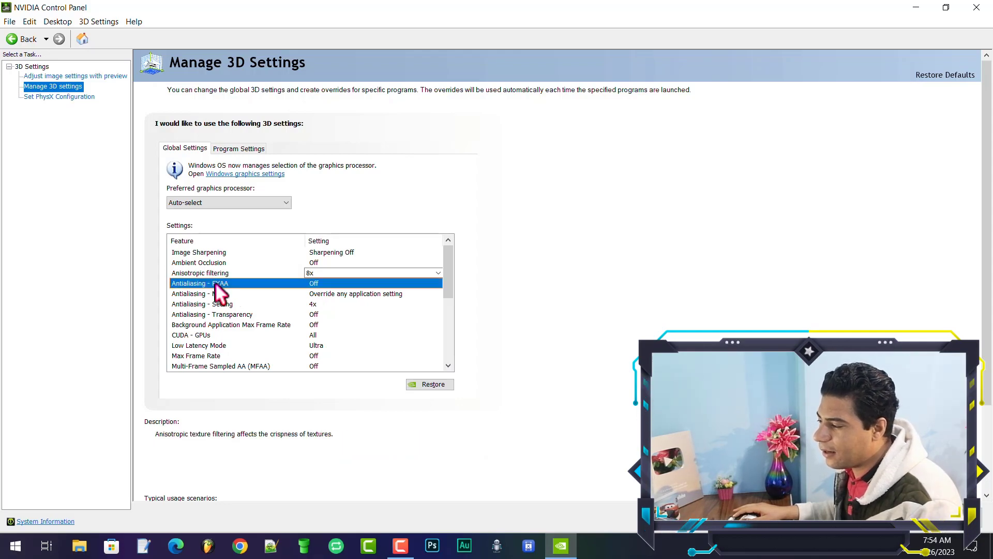
pyautogui.click(318, 284)
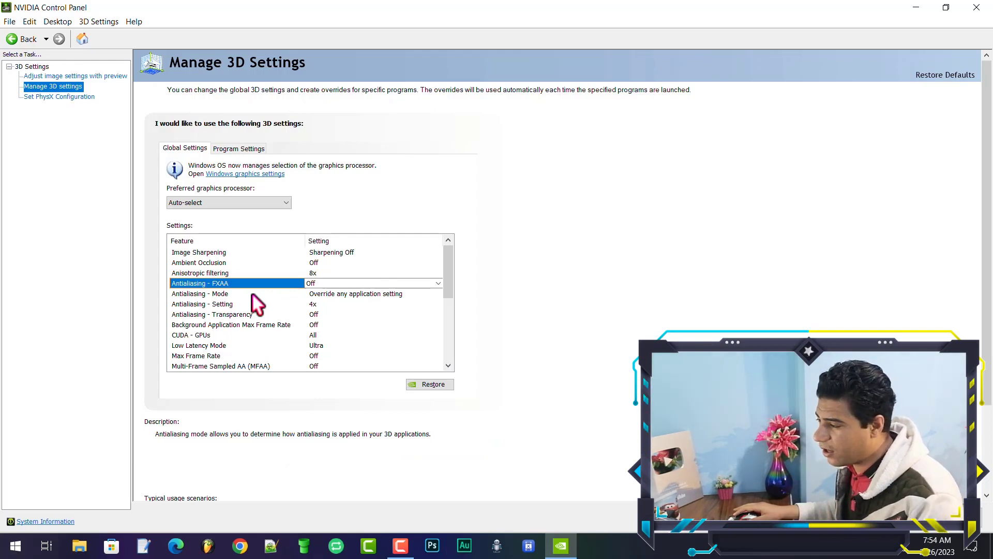
pyautogui.click(231, 293)
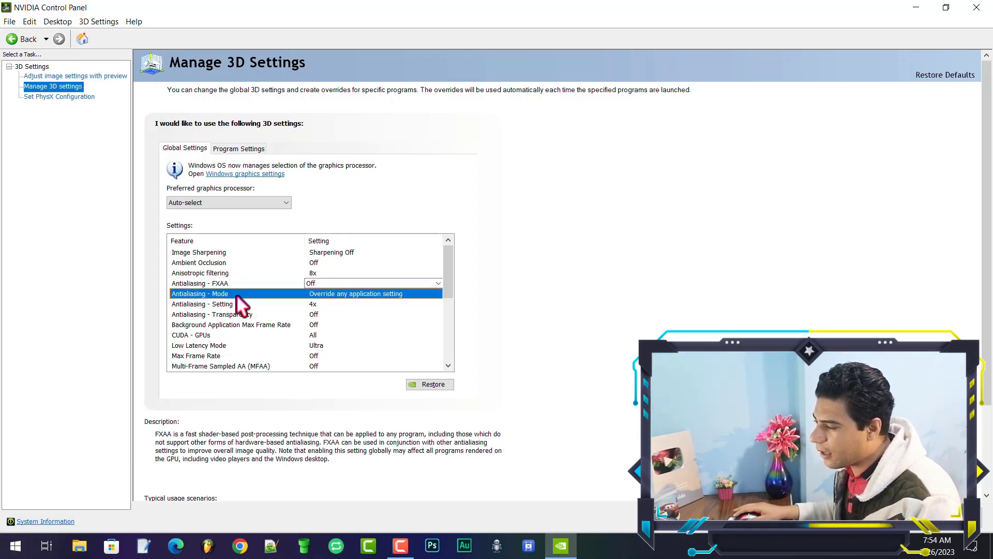
pyautogui.click(318, 295)
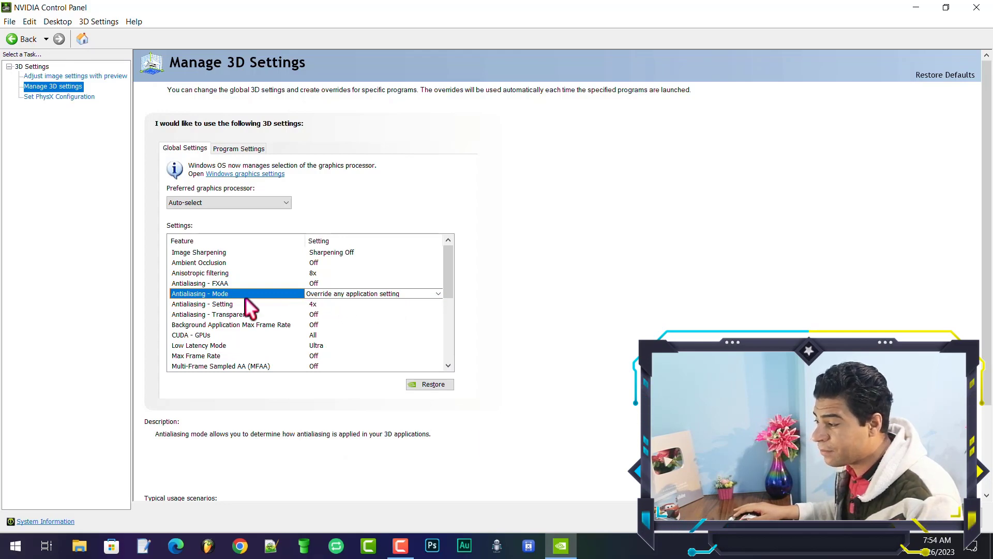
pyautogui.click(224, 306)
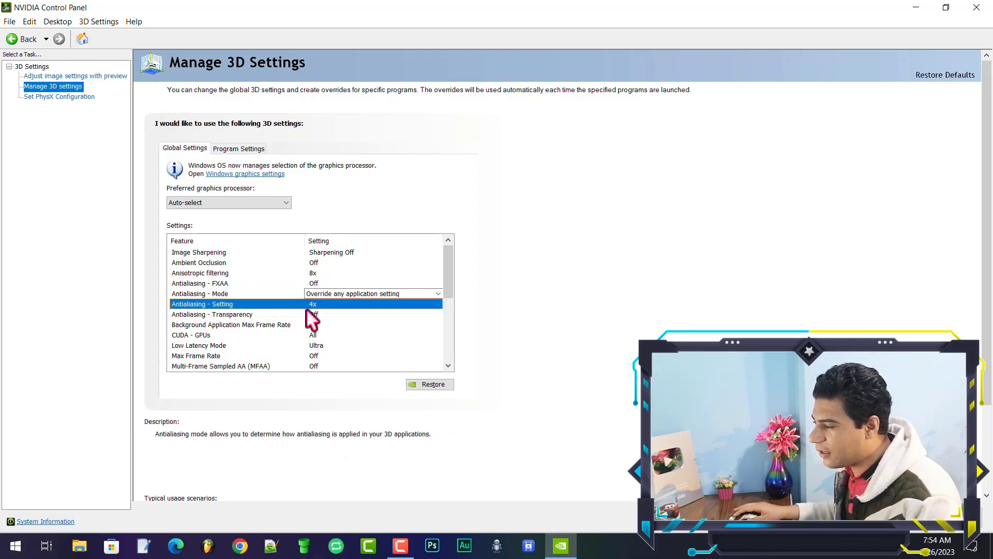
pyautogui.click(318, 304)
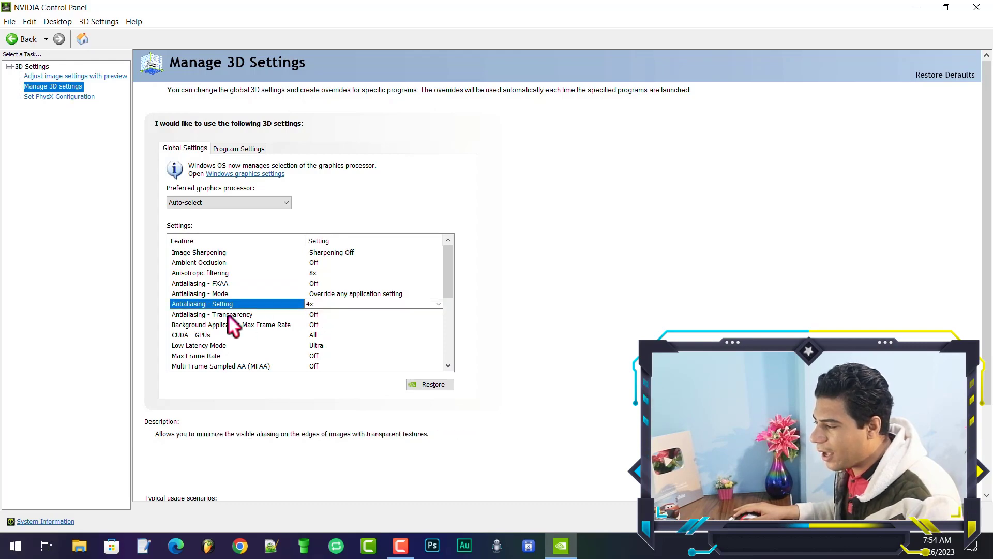
pyautogui.click(295, 314)
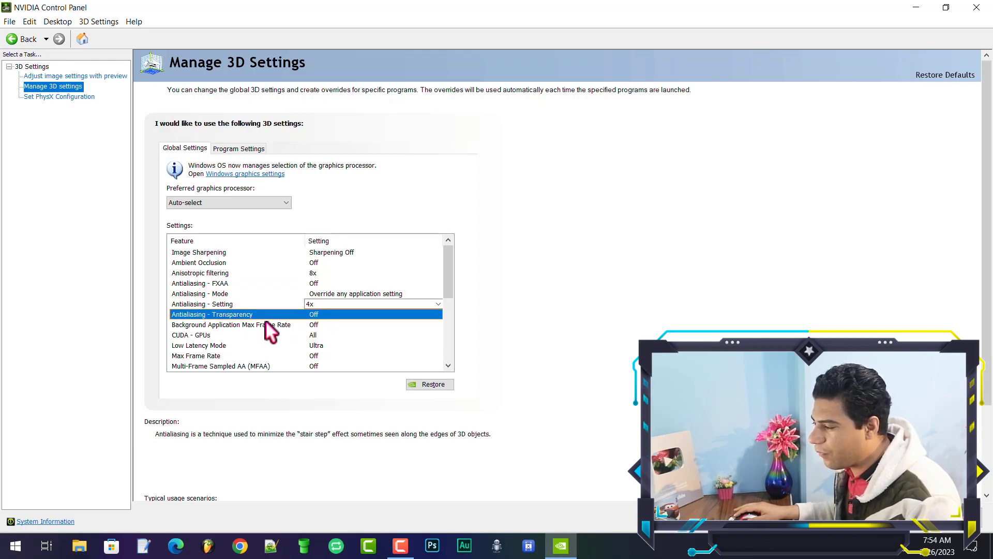
# Check the Background Application Max Frame Rate and confirm NVIDIA GeForce MX450 as the GPU for CUDA applications.
pyautogui.click(233, 324)
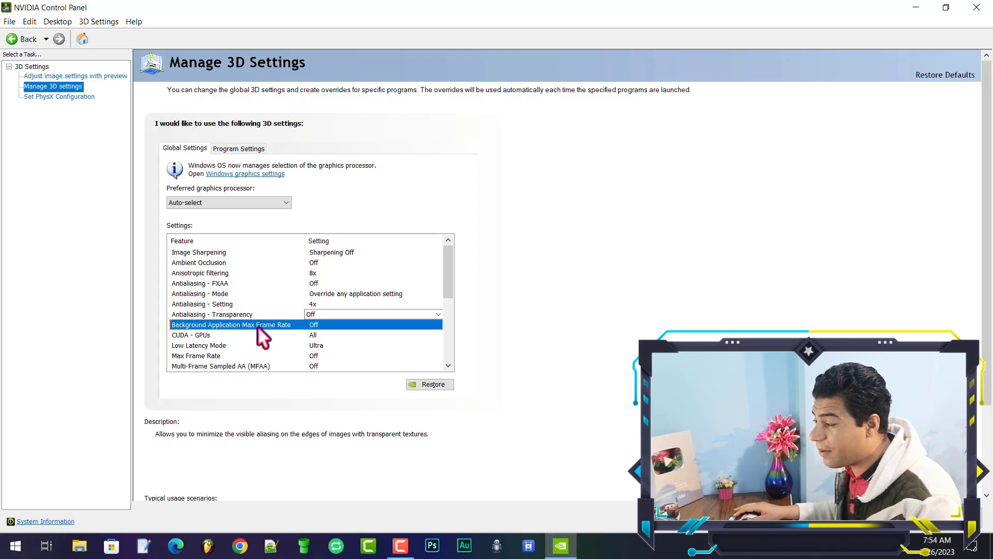
pyautogui.click(314, 334)
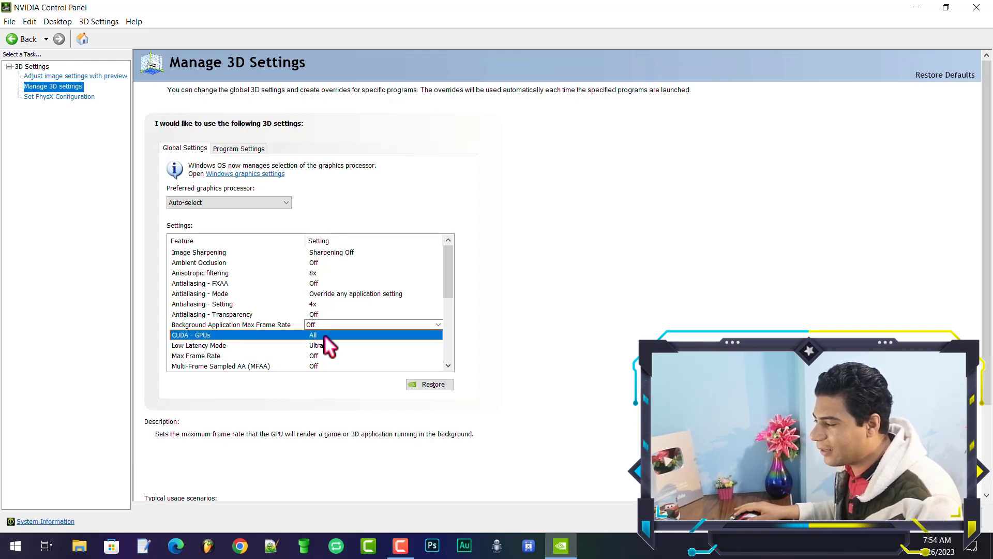
pyautogui.click(437, 335)
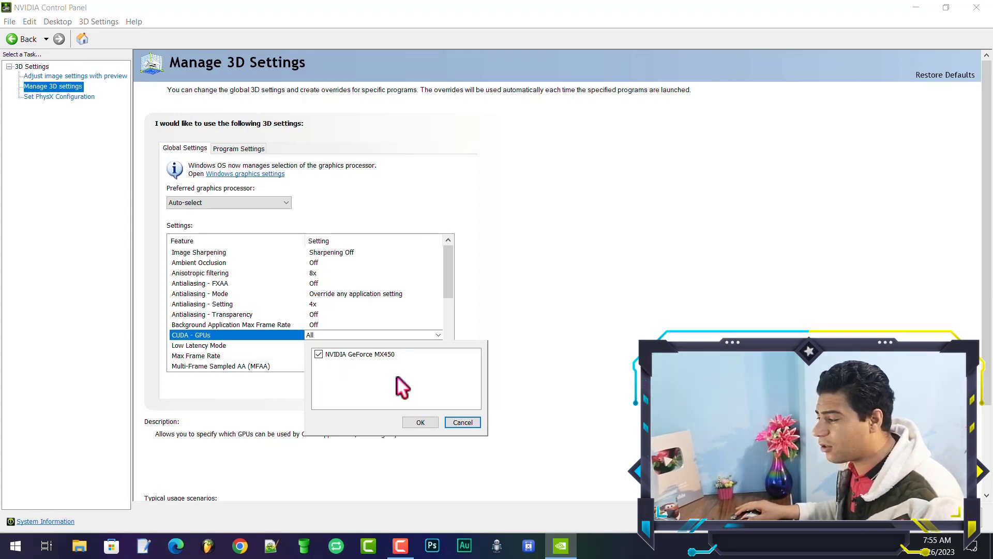
pyautogui.click(420, 422)
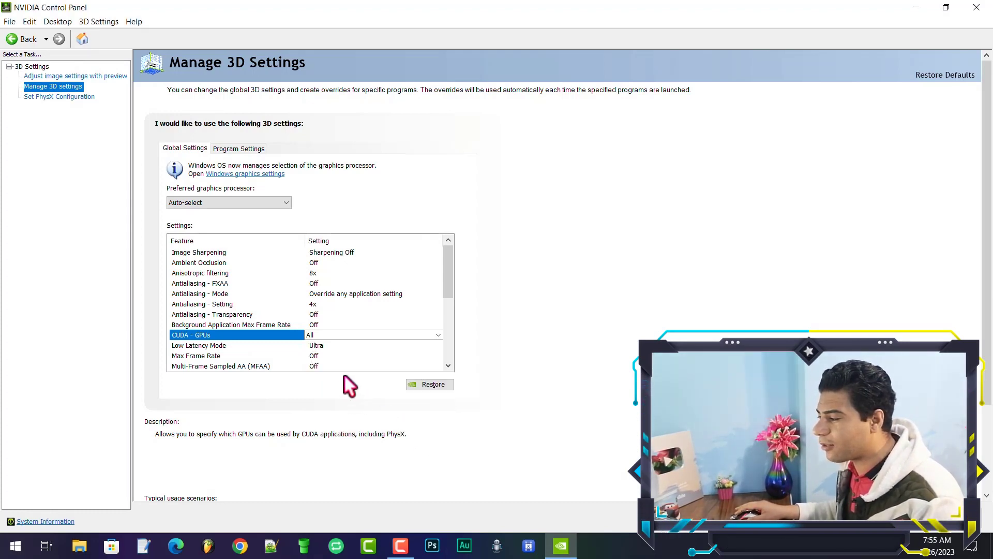
# Set the global Low Latency Mode to Ultra.
pyautogui.click(285, 345)
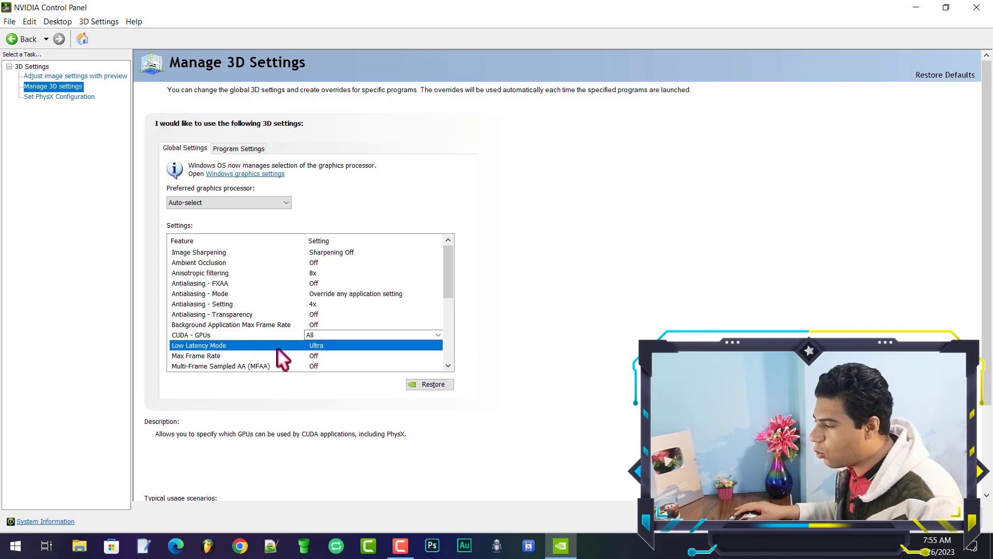
pyautogui.click(438, 346)
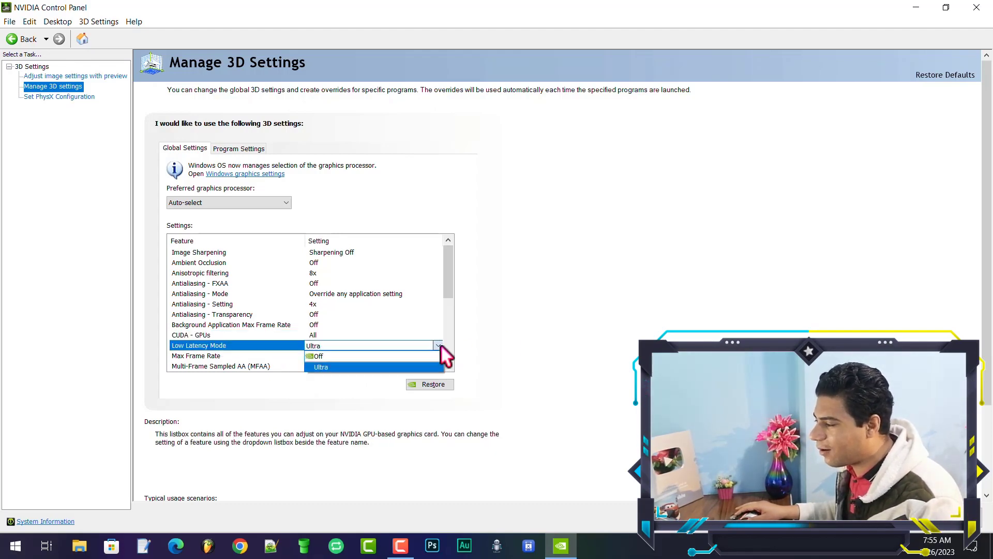
pyautogui.click(312, 365)
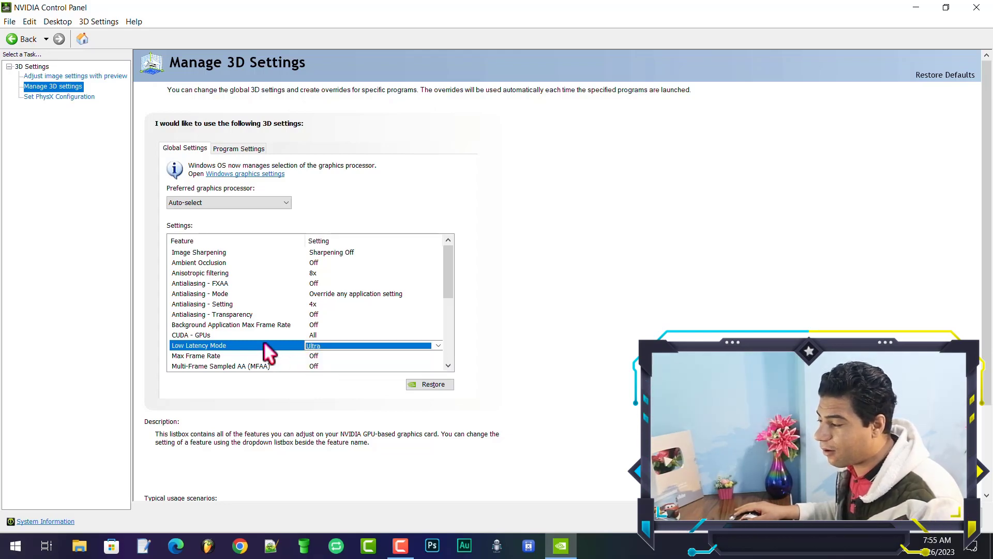
# Review the global Max Frame Rate setting and the available Multi-Frame Sampled AA (MFAA) options.
pyautogui.moveTo(447, 283); pyautogui.dragTo(446, 317)
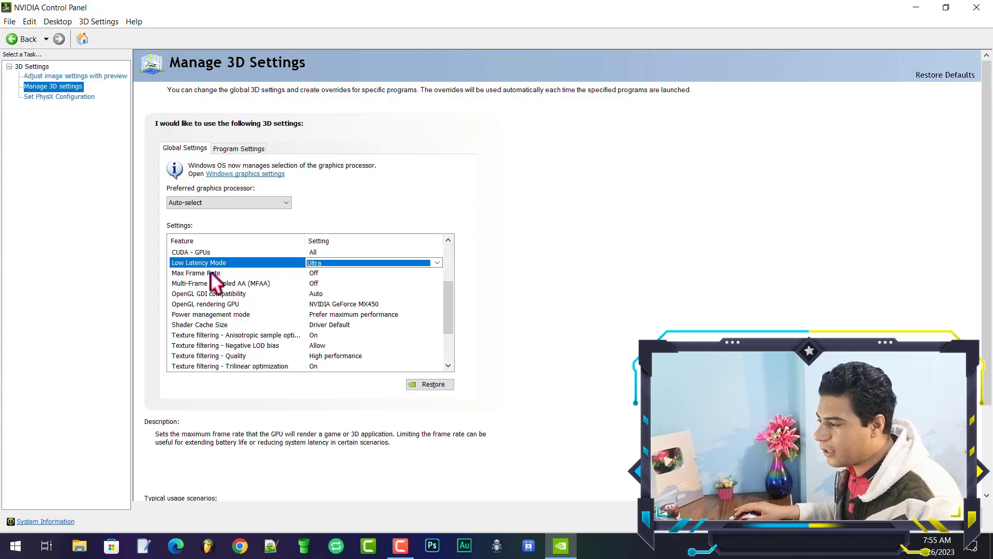
pyautogui.click(305, 276)
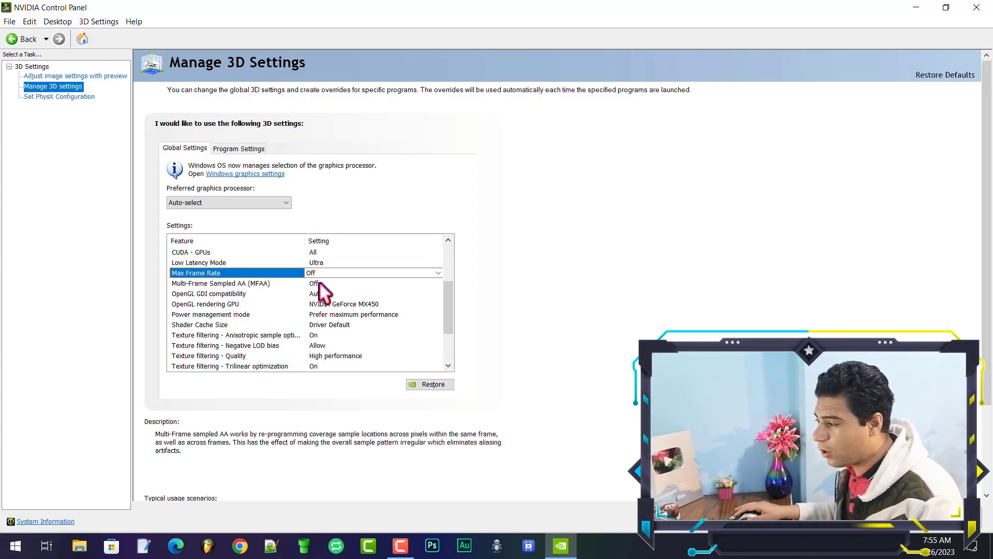
pyautogui.click(322, 283)
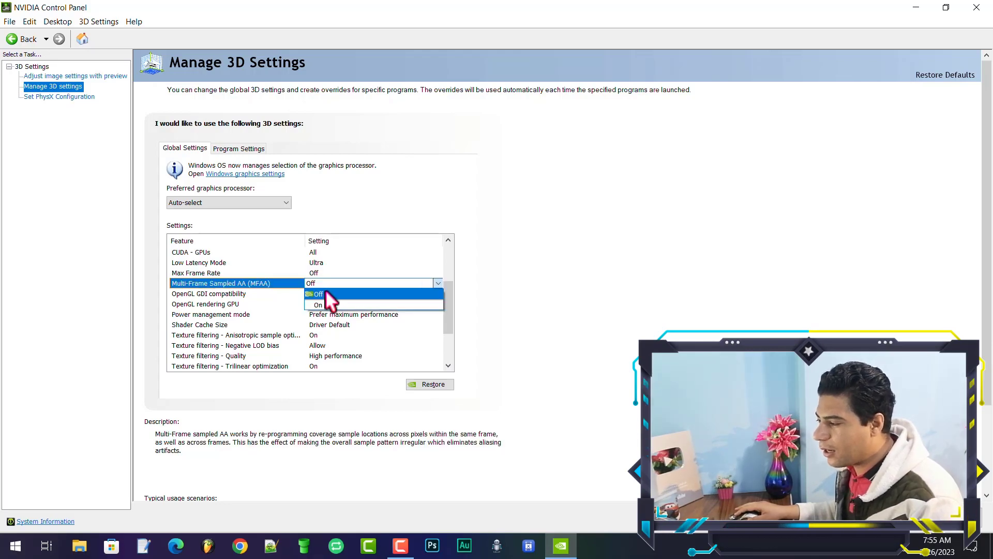
pyautogui.click(293, 292)
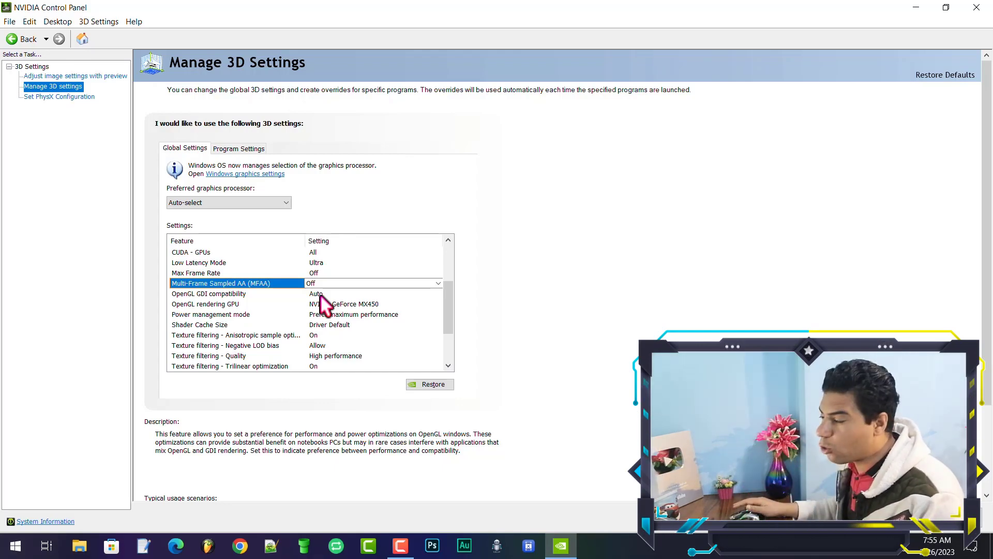
# Set the OpenGL rendering GPU to NVIDIA GeForce MX450.
pyautogui.click(219, 303)
pyautogui.click(237, 302)
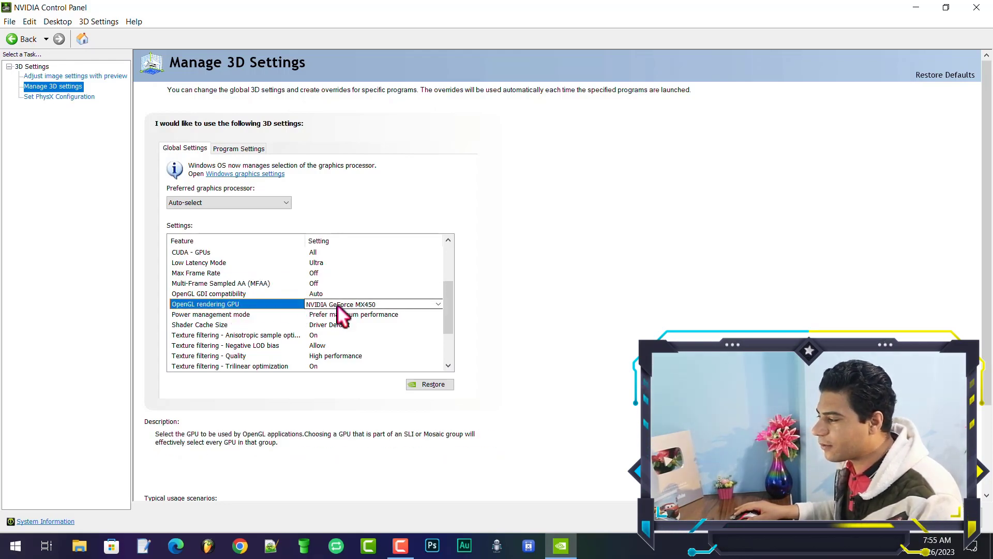
pyautogui.click(438, 304)
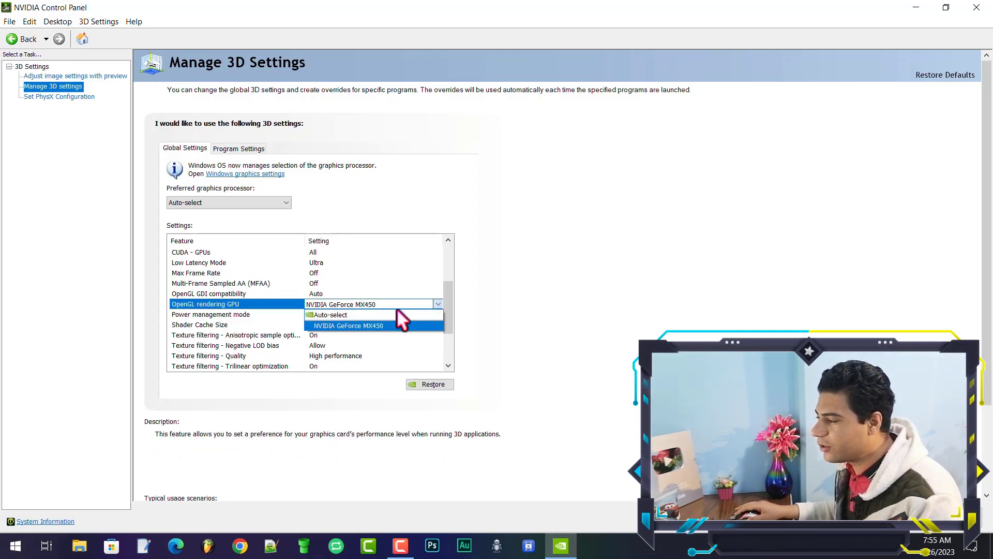
pyautogui.click(349, 327)
# Set the global Power management mode to Prefer maximum performance.
pyautogui.click(221, 314)
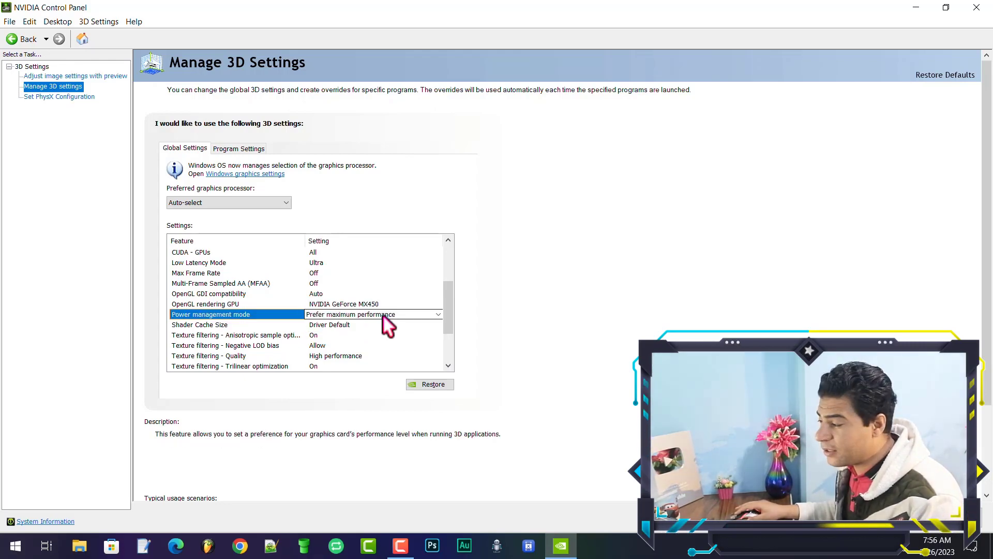
pyautogui.click(383, 314)
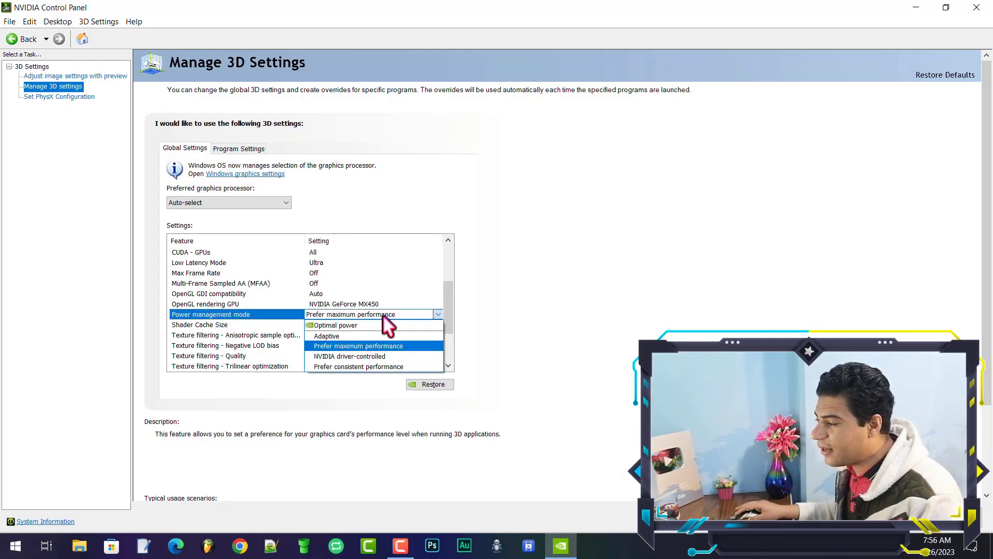
pyautogui.click(326, 346)
# Review the global Shader Cache Size and the texture filtering settings for Anisotropic sample optimization and Negative LOD bias.
pyautogui.click(346, 324)
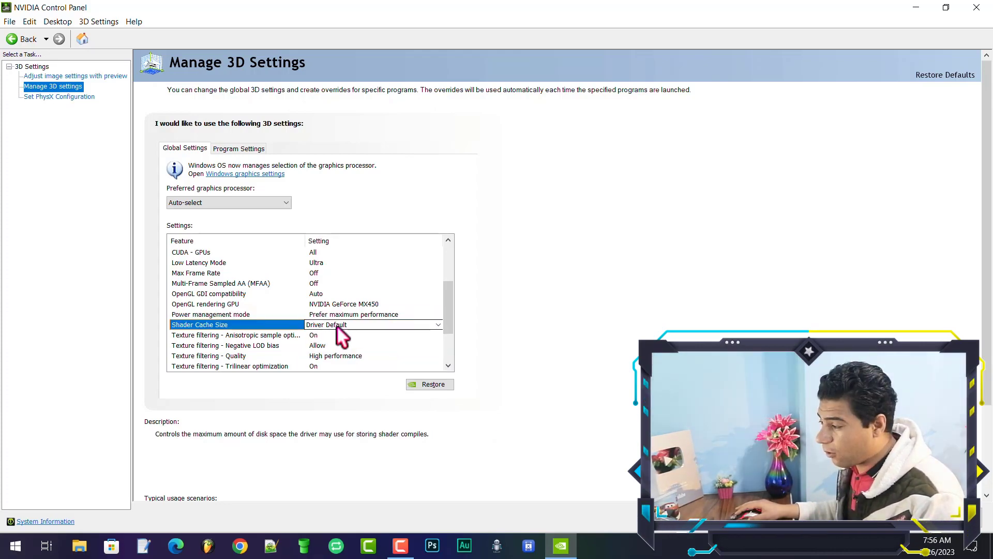
pyautogui.click(305, 335)
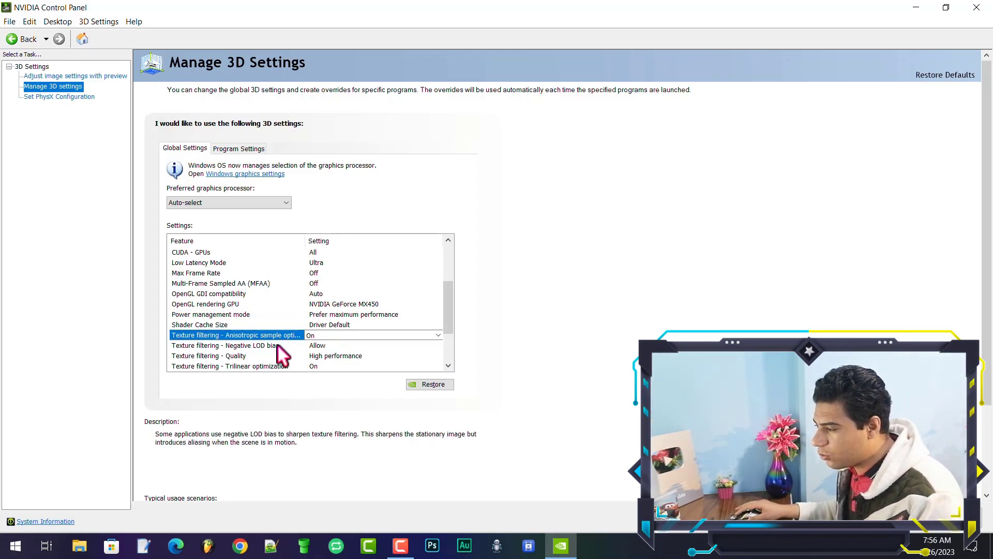
pyautogui.click(201, 346)
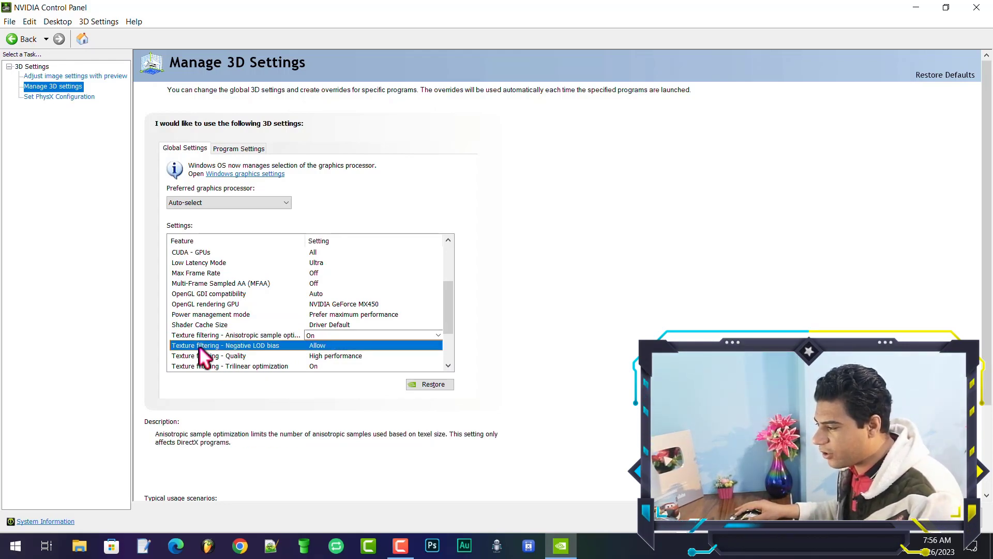
pyautogui.click(325, 343)
# Set the global Texture filtering - Quality option to High performance.
pyautogui.click(341, 354)
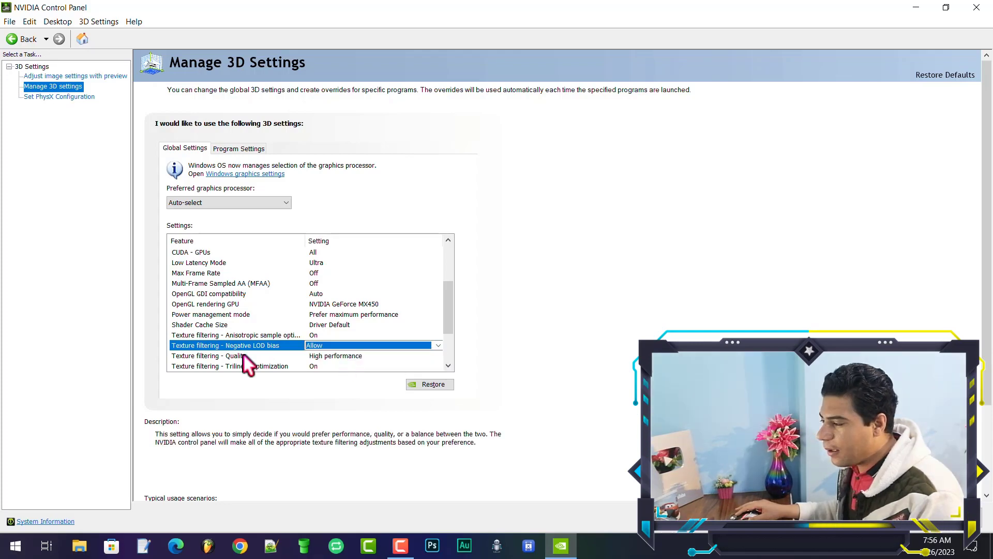
pyautogui.click(333, 356)
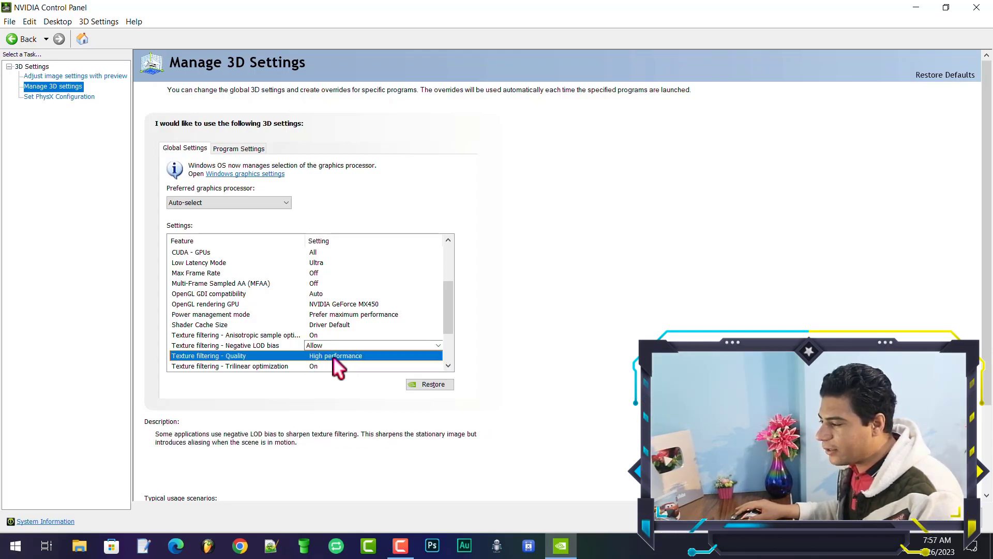
pyautogui.click(351, 353)
pyautogui.click(352, 354)
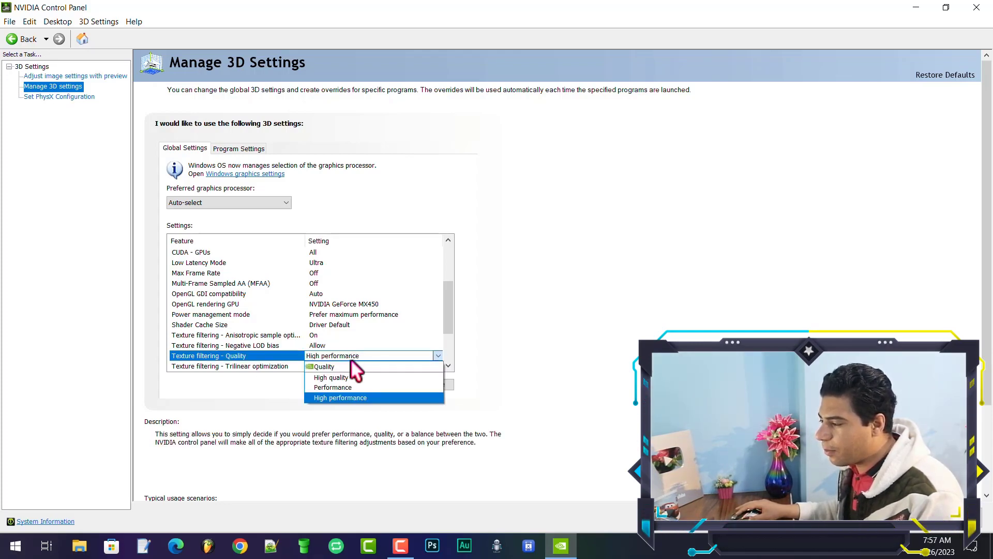
pyautogui.click(339, 397)
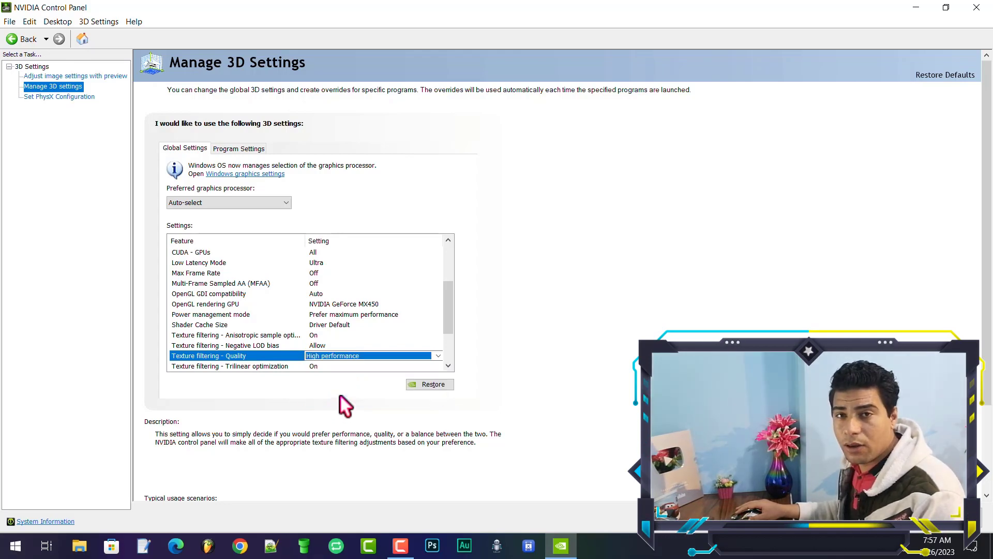
# Review the global Trilinear optimization setting and the available Threaded optimization options.
pyautogui.moveTo(446, 299); pyautogui.dragTo(447, 321)
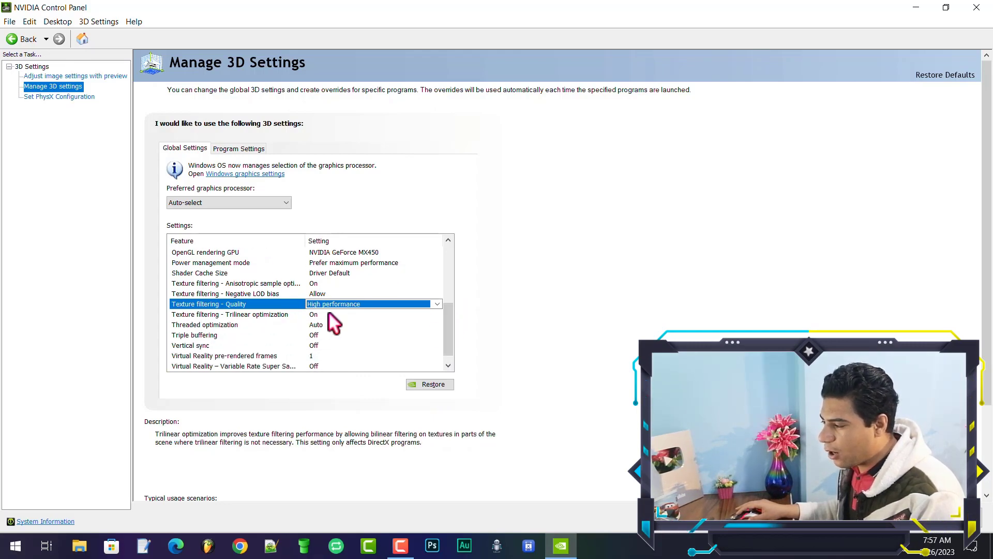
pyautogui.click(240, 315)
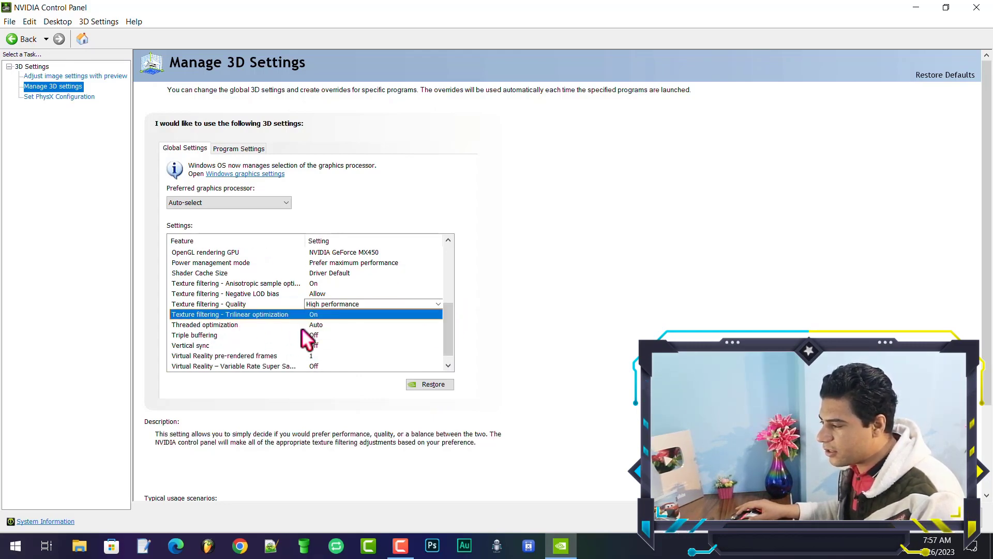
pyautogui.click(318, 324)
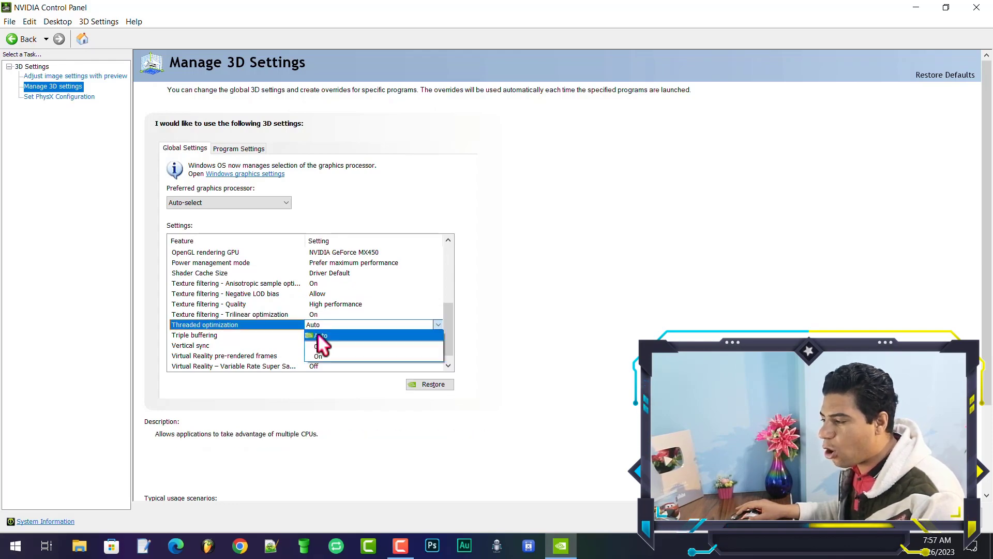
# Examine the global Vertical sync options, the Virtual Reality pre-rendered frames and the remaining settings at the end of the list.
pyautogui.click(219, 344)
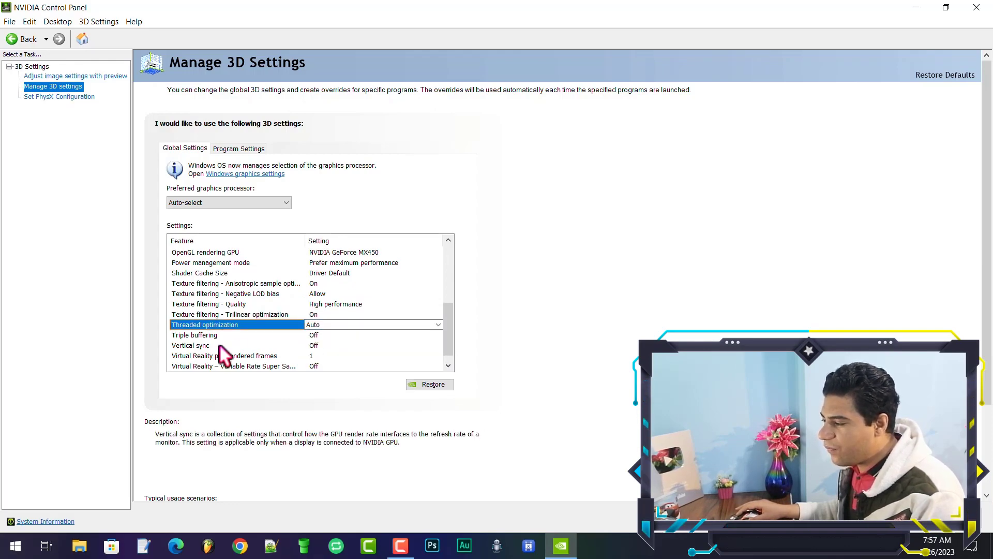
pyautogui.click(317, 345)
pyautogui.click(319, 344)
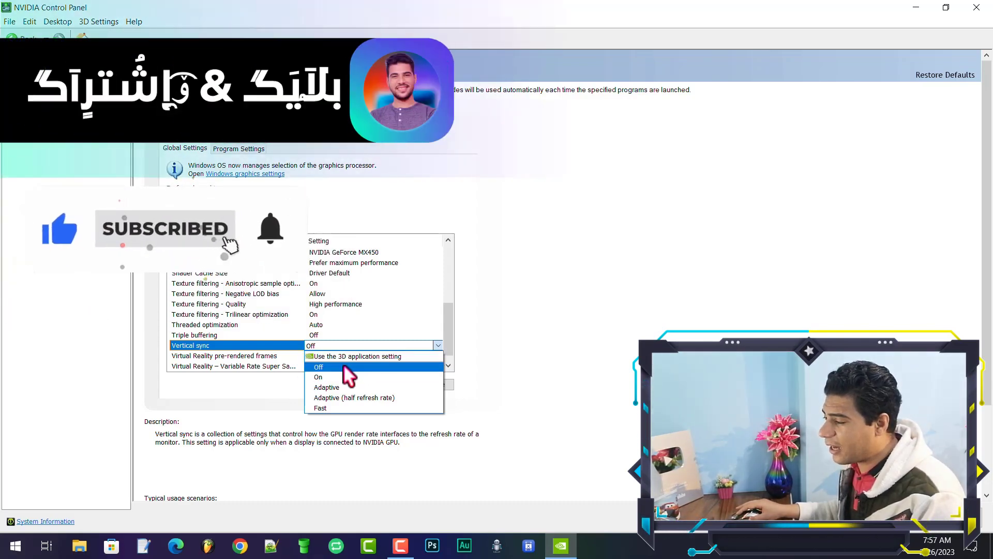
pyautogui.click(266, 354)
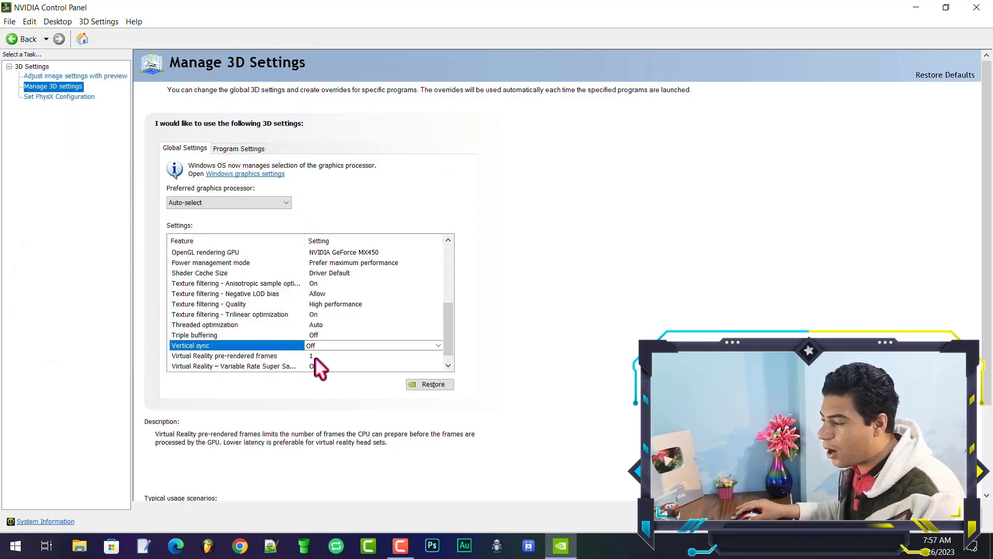
pyautogui.click(206, 357)
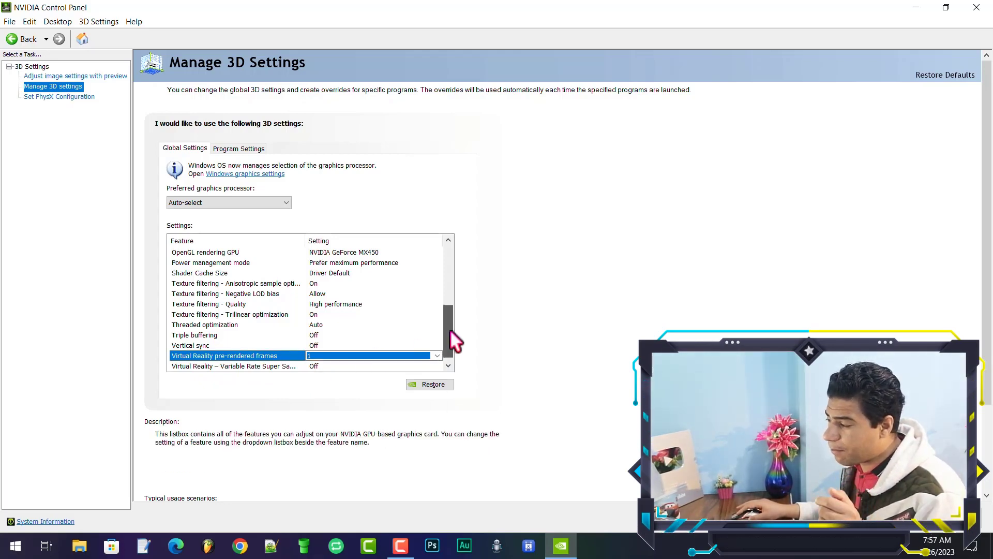
pyautogui.scroll(-1, 451, 325)
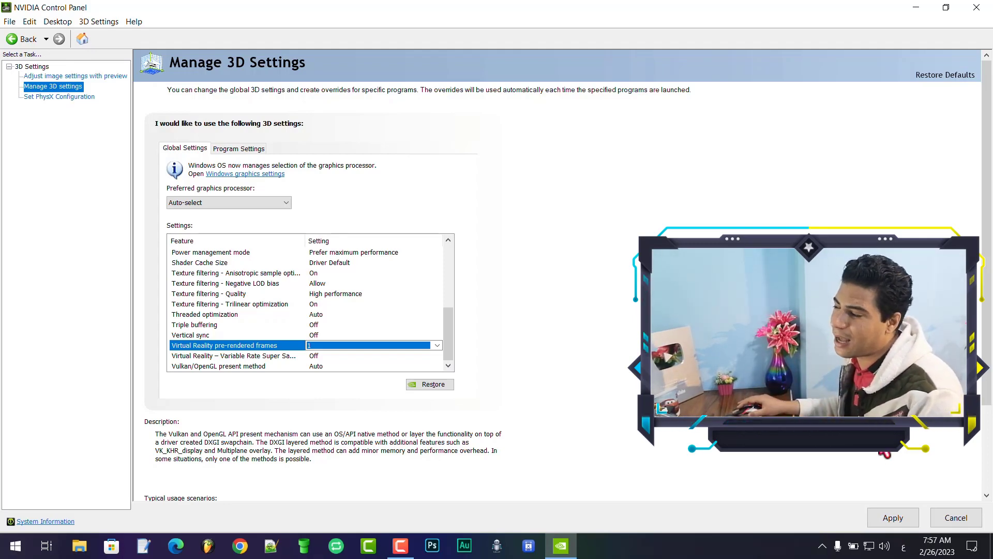
# Browse the programs available for individual 3D settings and select Assassin's Creed: Odyssey to customize.
pyautogui.click(250, 151)
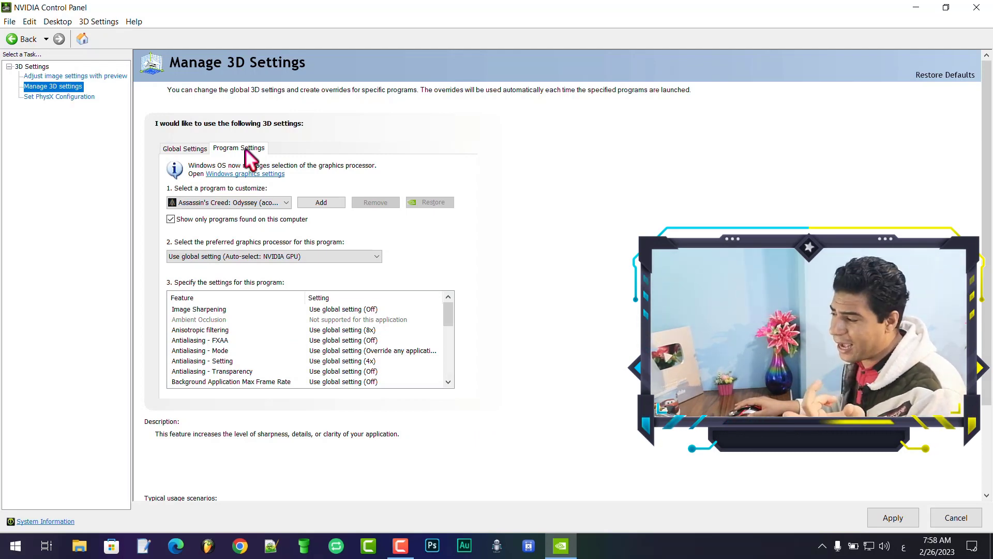
pyautogui.click(287, 201)
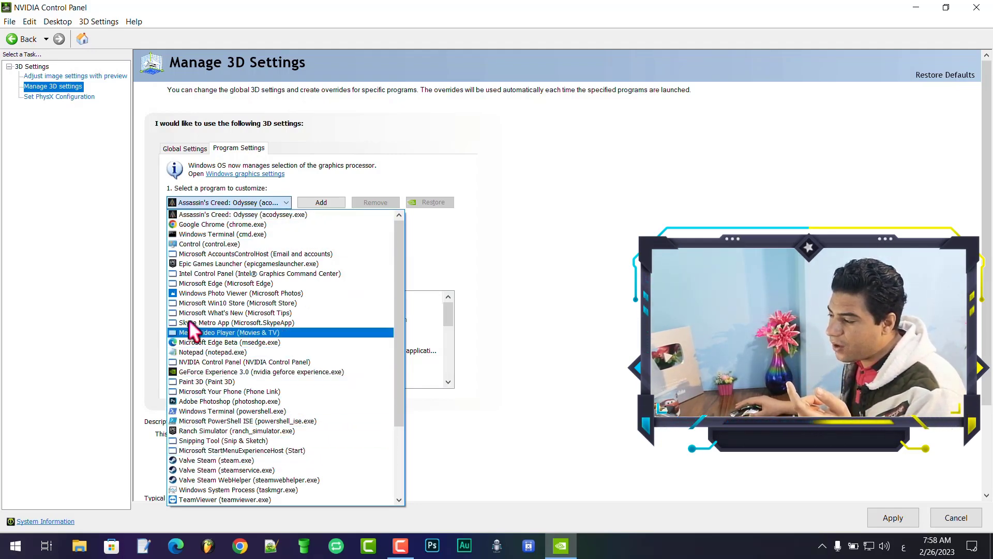
pyautogui.scroll(-3, 188, 256)
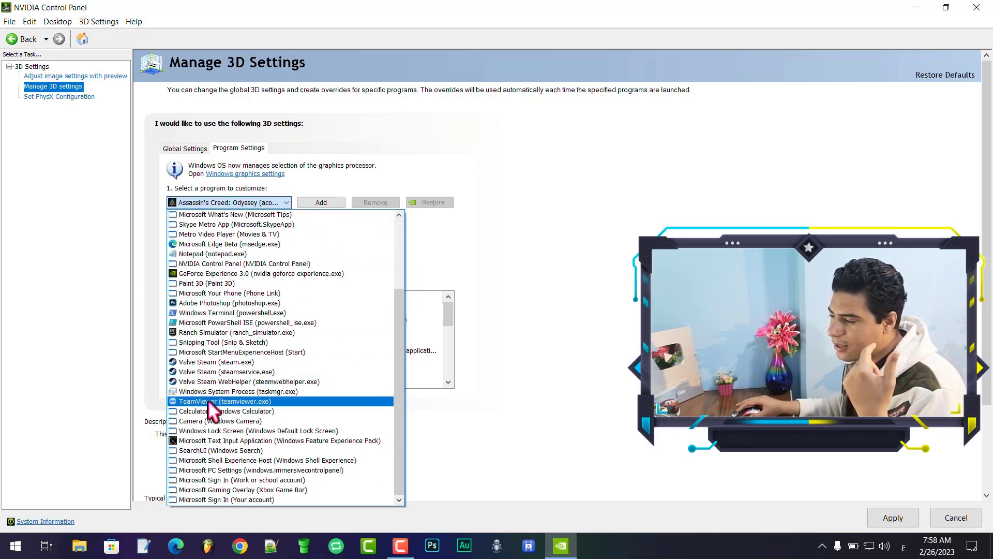
pyautogui.scroll(3, 212, 403)
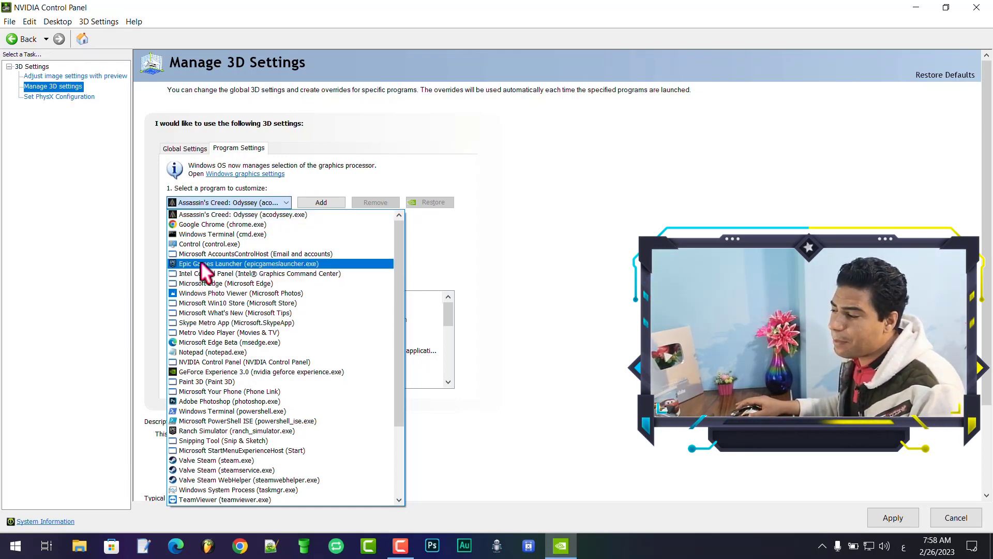
pyautogui.click(215, 215)
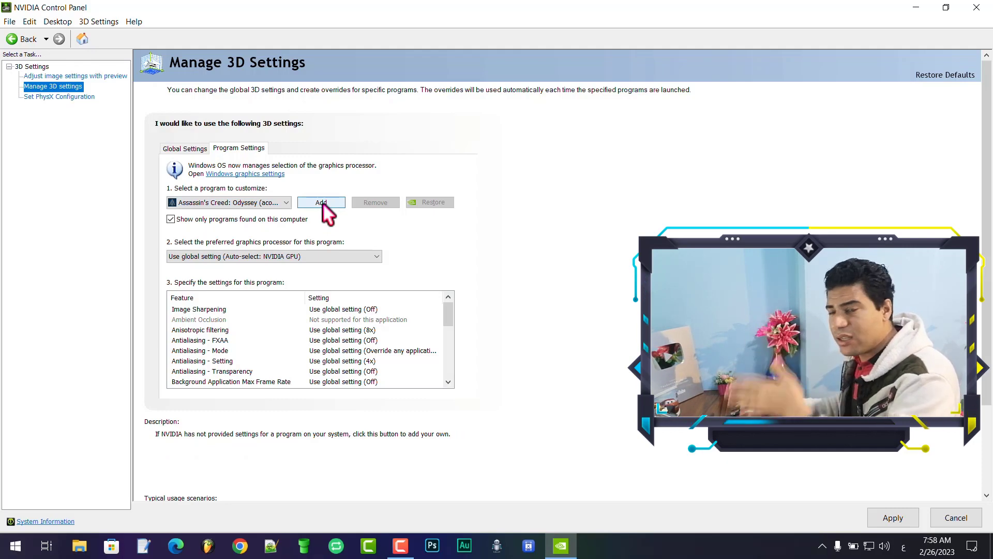
# Compare the 3D settings listed for Assassin's Creed: Odyssey with the global settings.
pyautogui.moveTo(447, 313)
pyautogui.mouseDown()
pyautogui.moveTo(449, 380)
pyautogui.moveTo(449, 310)
pyautogui.mouseUp()
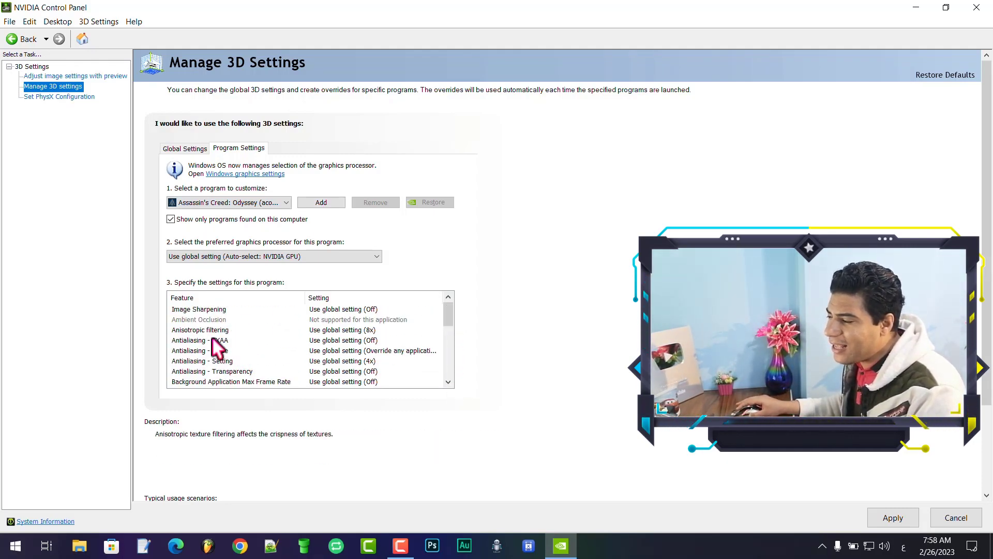
pyautogui.click(449, 372)
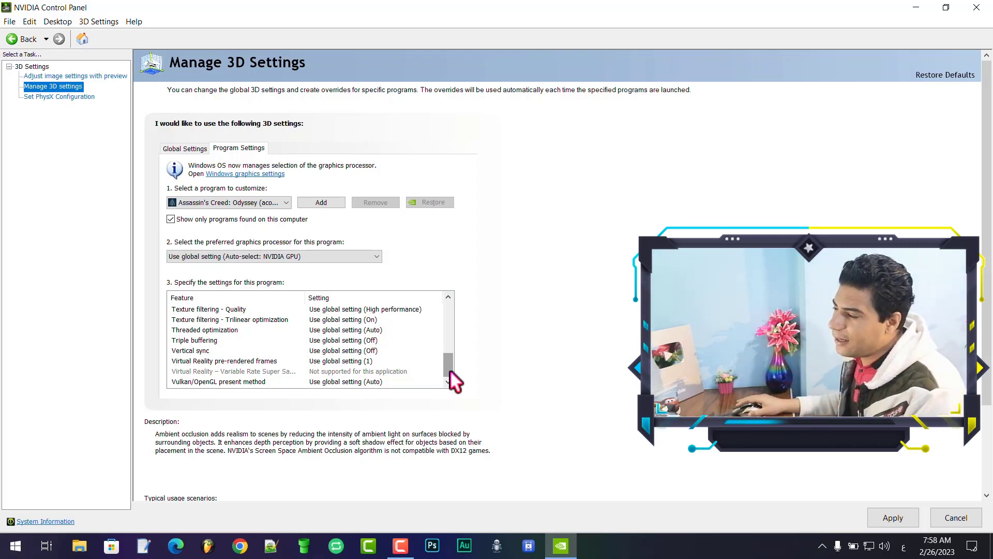
pyautogui.click(194, 148)
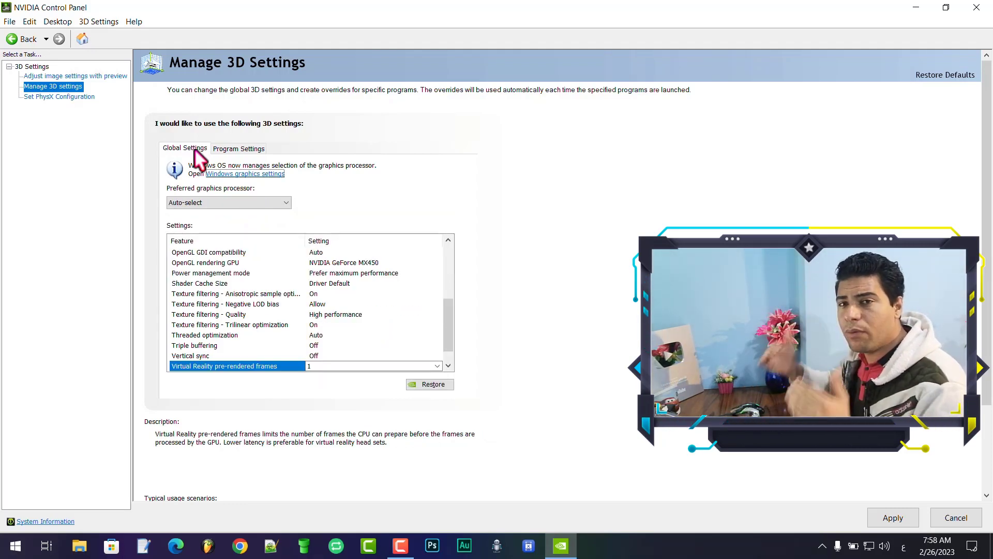
pyautogui.click(238, 148)
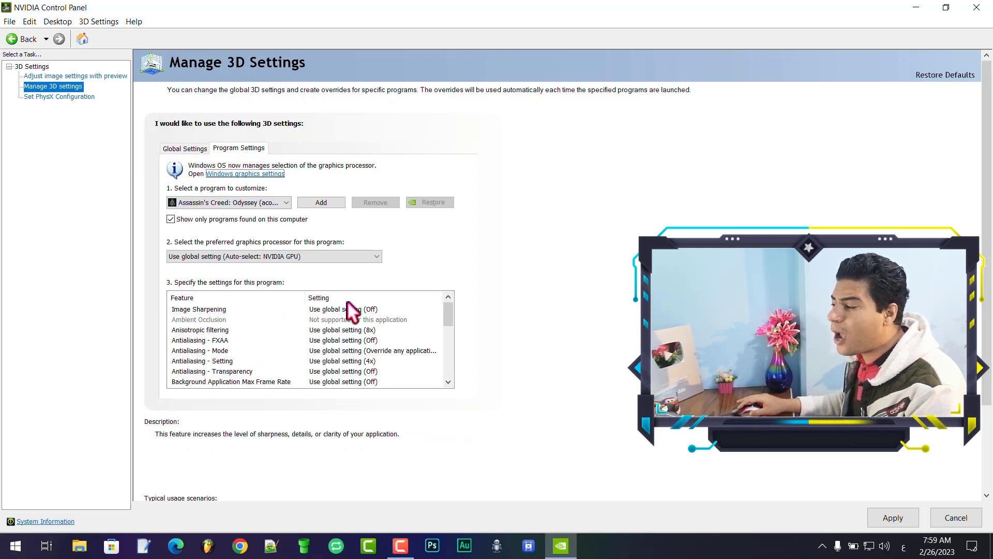
pyautogui.moveTo(446, 319)
pyautogui.mouseDown()
pyautogui.moveTo(447, 375)
pyautogui.moveTo(447, 316)
pyautogui.mouseUp()
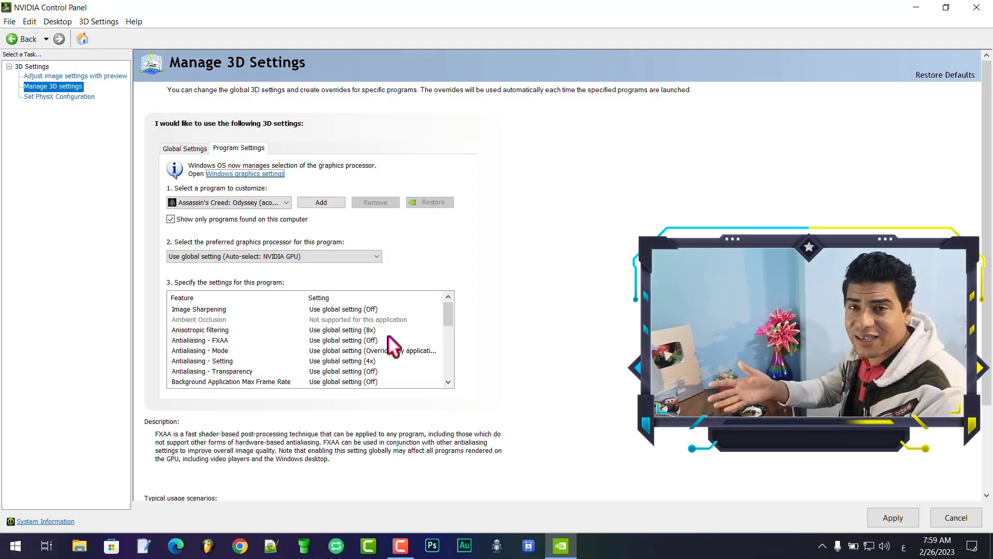
pyautogui.click(173, 149)
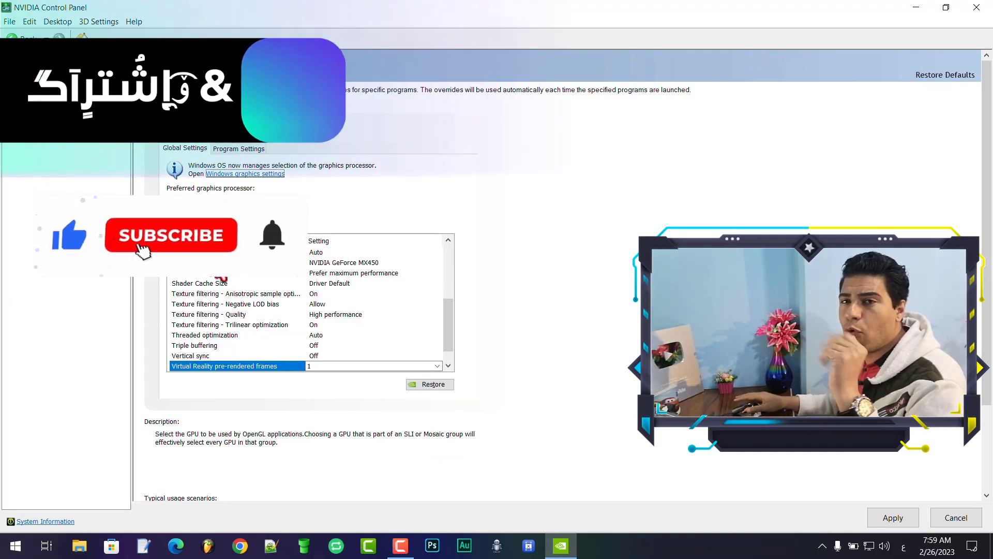
pyautogui.click(231, 150)
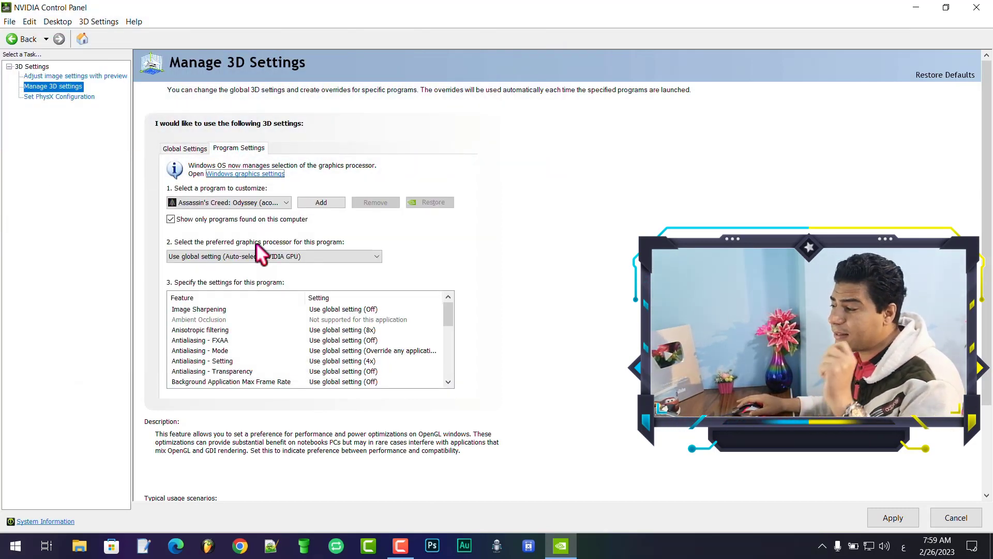
pyautogui.click(195, 255)
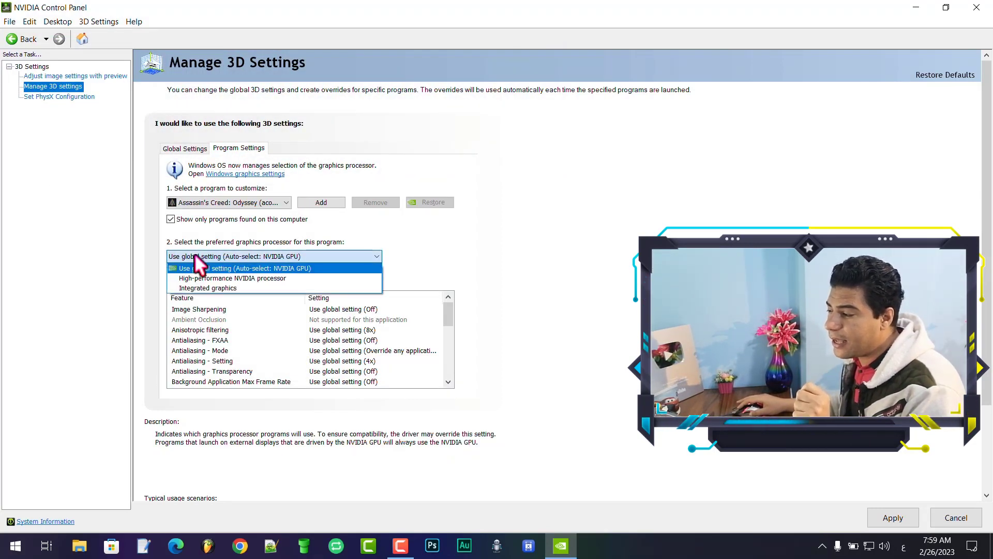
pyautogui.click(229, 279)
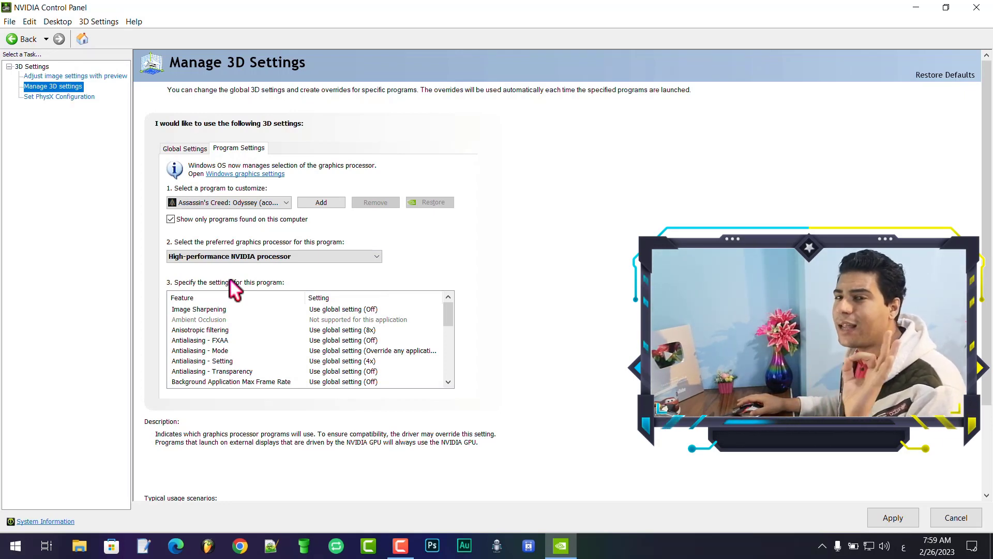
pyautogui.click(229, 258)
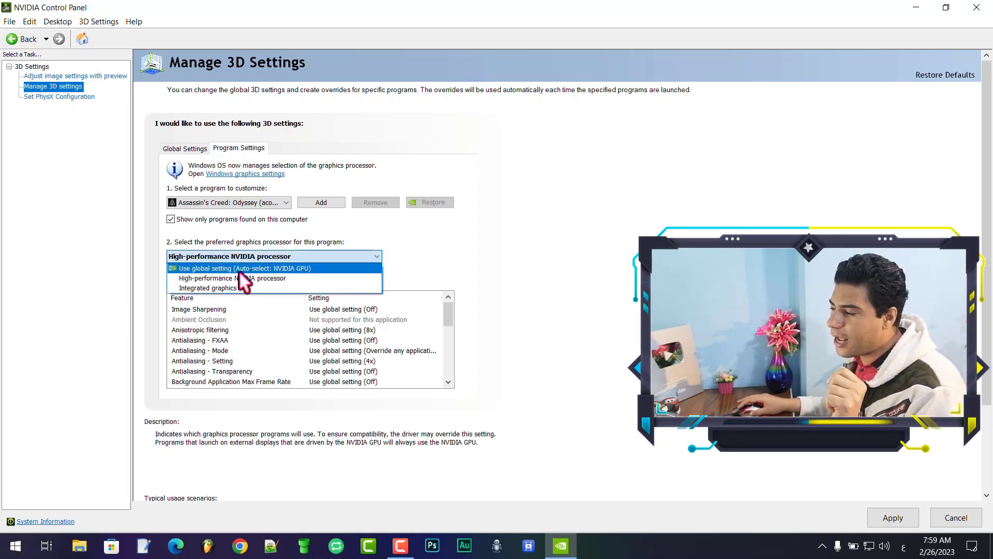
pyautogui.click(238, 269)
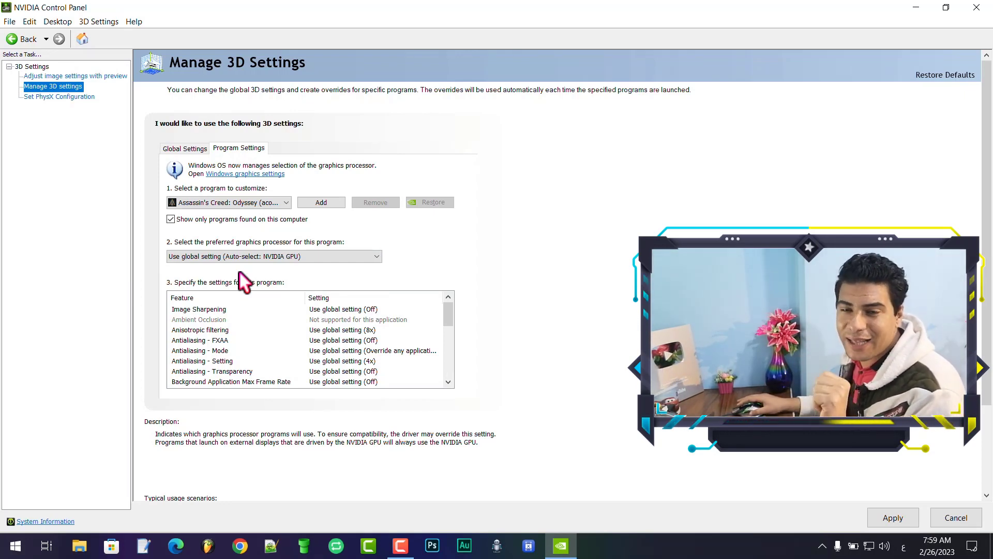
# Set the preferred graphics processor for Assassin's Creed: Odyssey to High-performance NVIDIA processor.
pyautogui.click(233, 255)
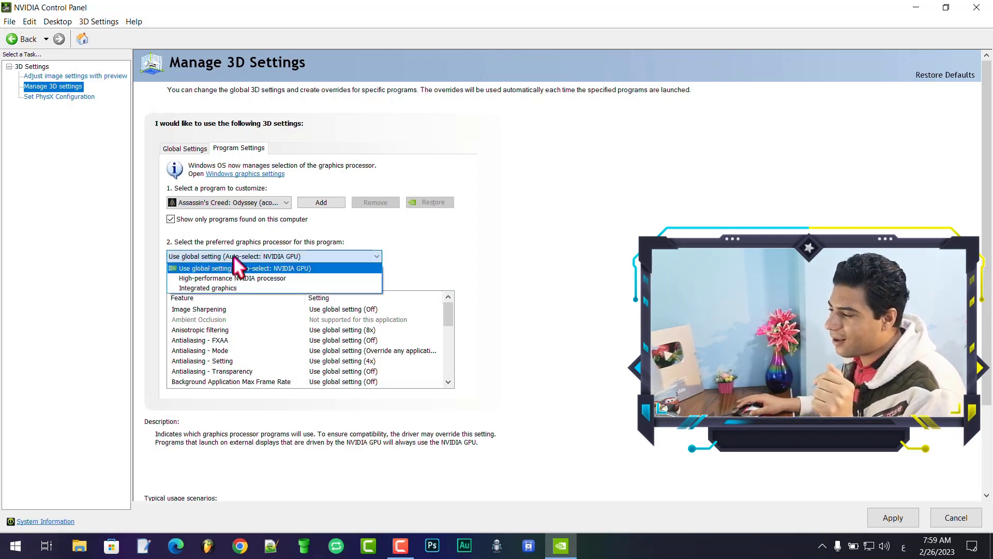
pyautogui.click(213, 279)
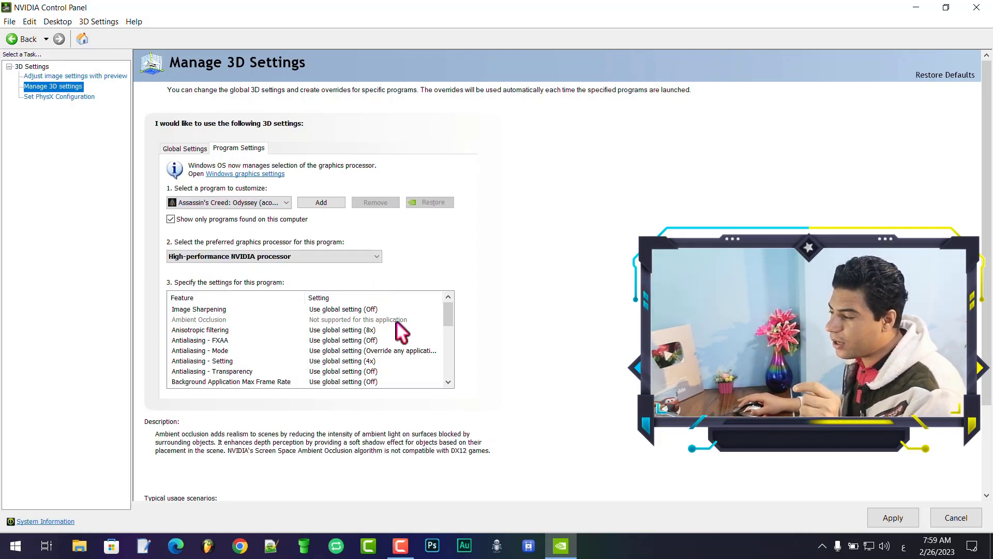
# Examine the texture filtering and Power management mode options available for Assassin's Creed: Odyssey.
pyautogui.moveTo(450, 315); pyautogui.dragTo(450, 356)
pyautogui.click(370, 350)
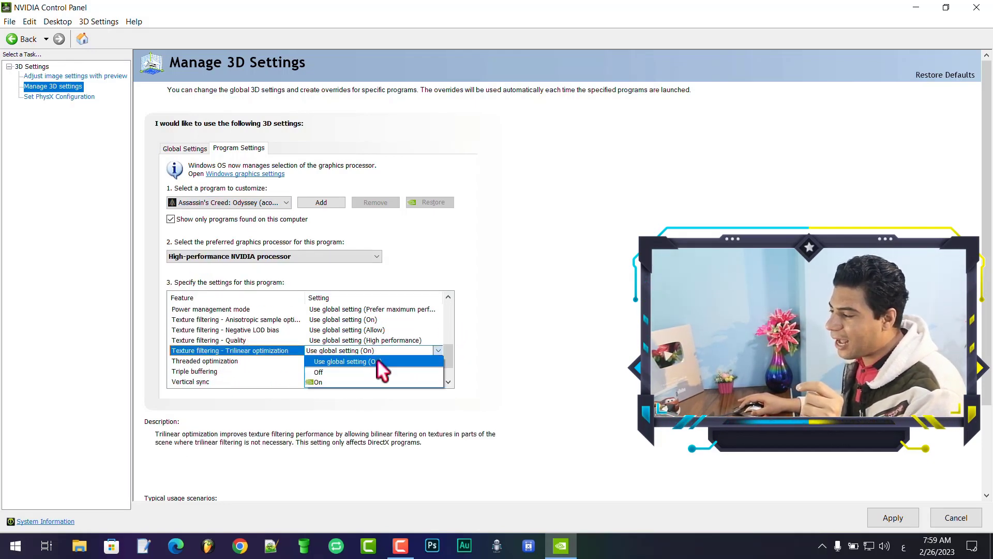
pyautogui.click(355, 331)
pyautogui.click(373, 328)
pyautogui.click(373, 329)
pyautogui.click(373, 317)
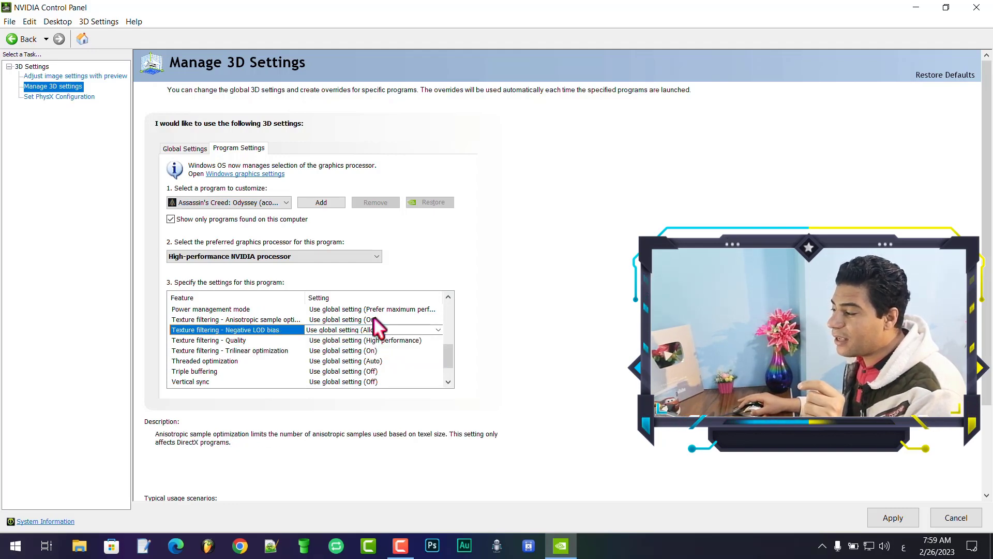
pyautogui.click(384, 309)
pyautogui.click(438, 309)
pyautogui.click(510, 271)
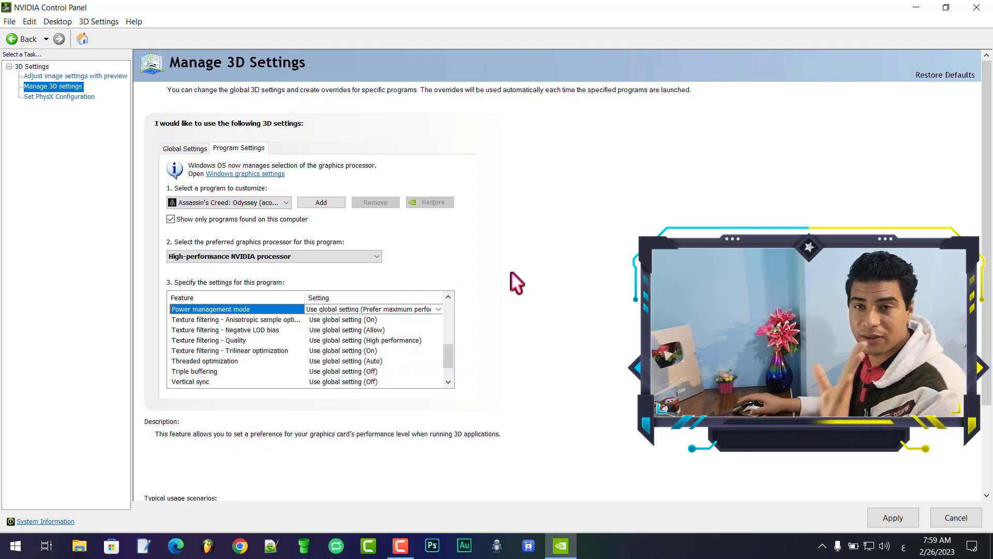
# Return to the global 3D settings and close the NVIDIA Control Panel.
pyautogui.click(198, 150)
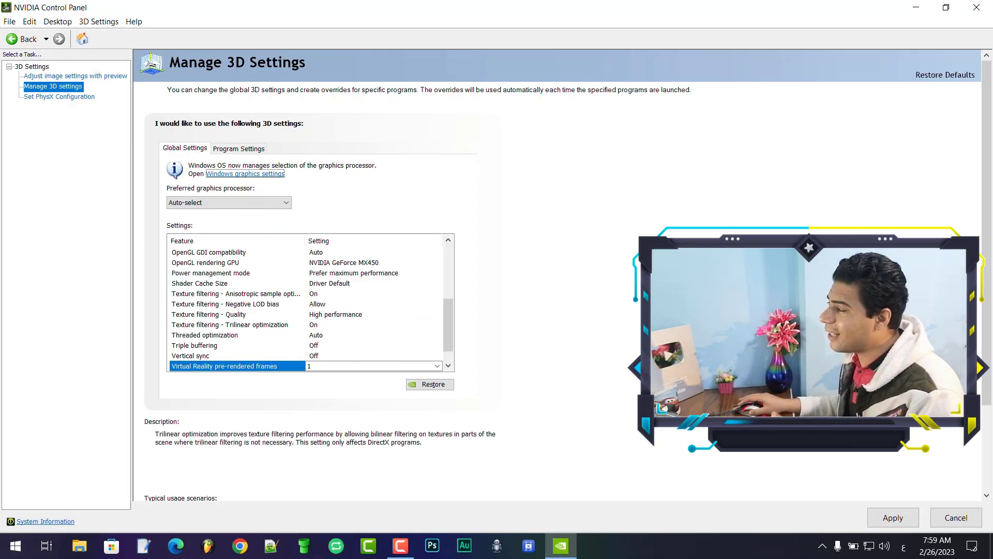
pyautogui.click(977, 7)
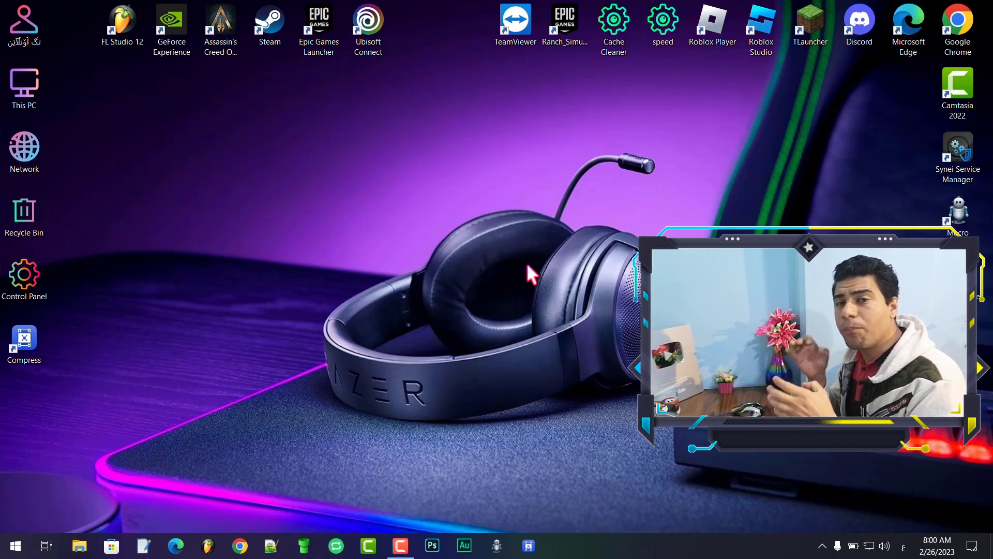